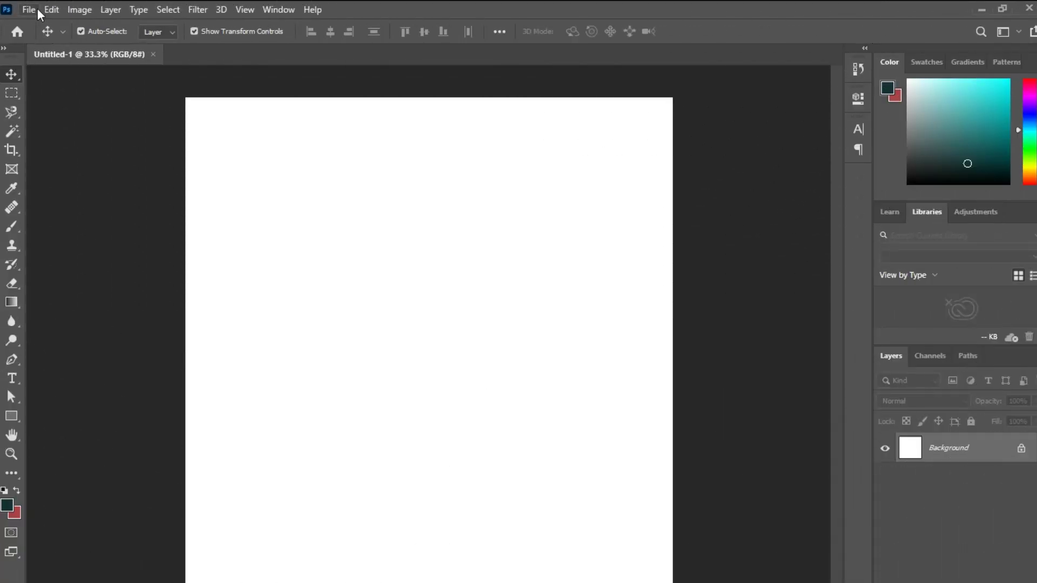
- Set up a new 2000 × 2000 px document at 300 ppi in RGB Color
click(36, 9)
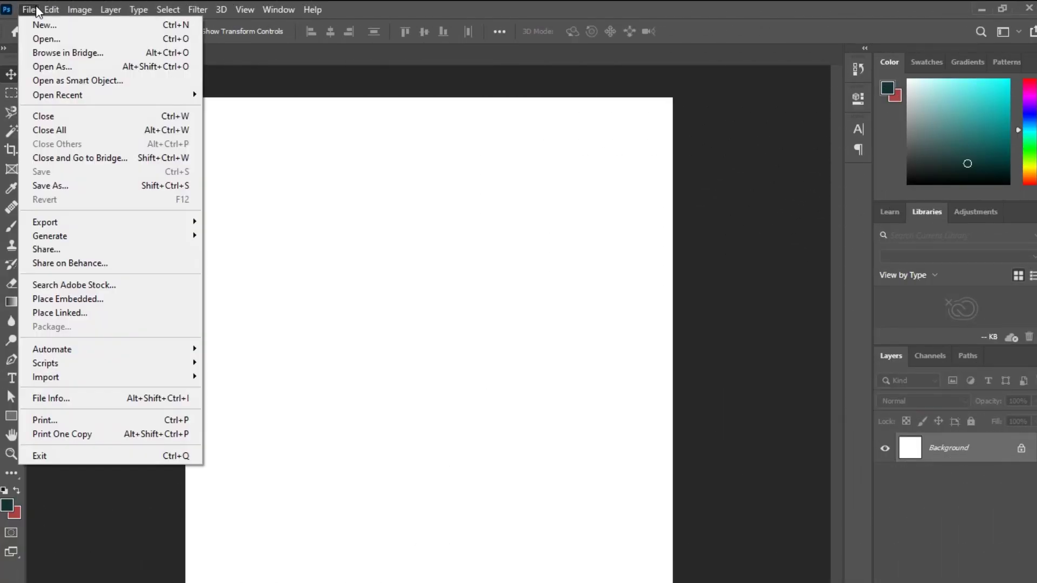
click(41, 25)
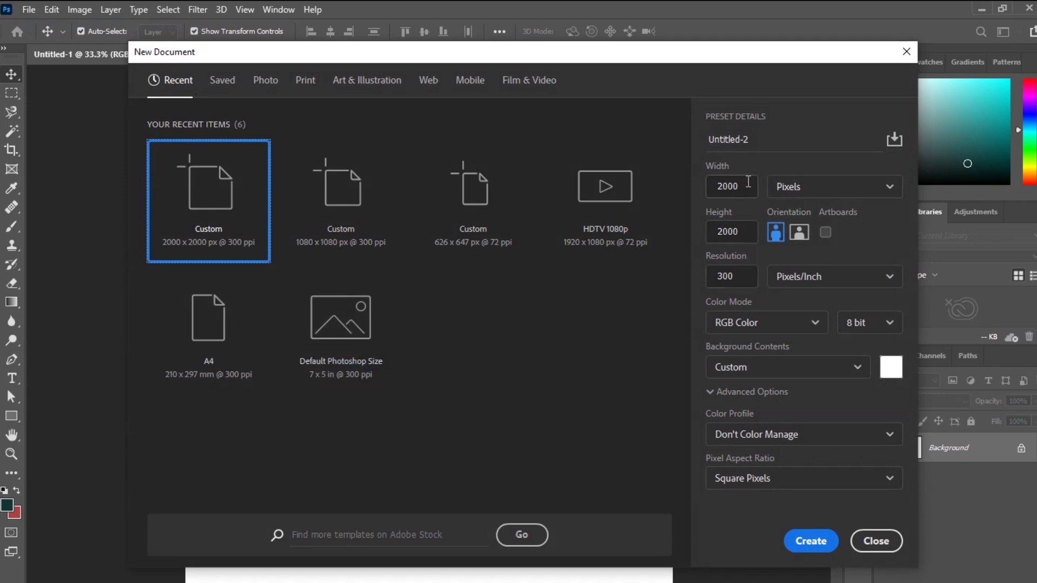
double_click(753, 233)
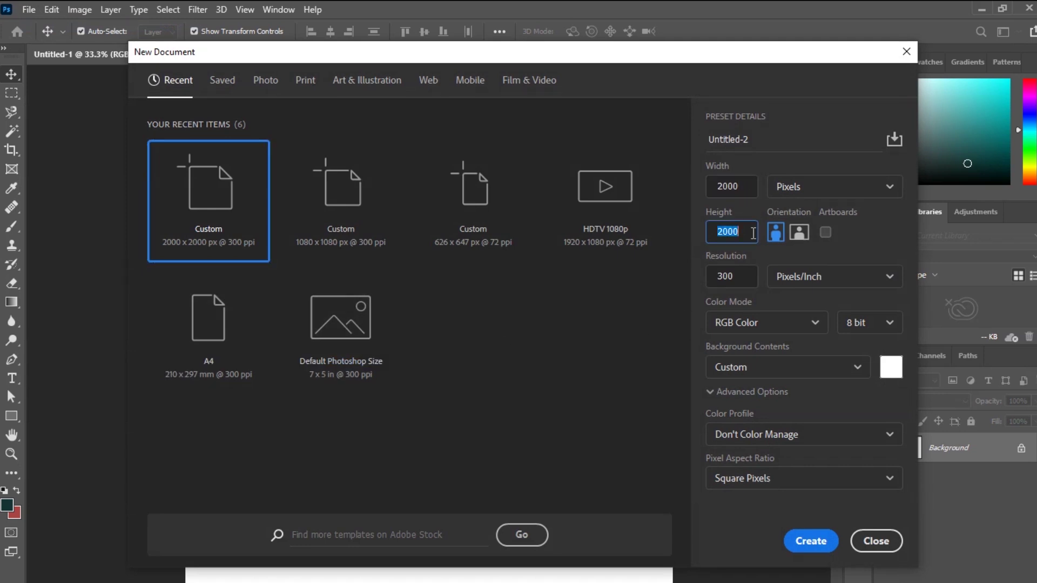
click(742, 274)
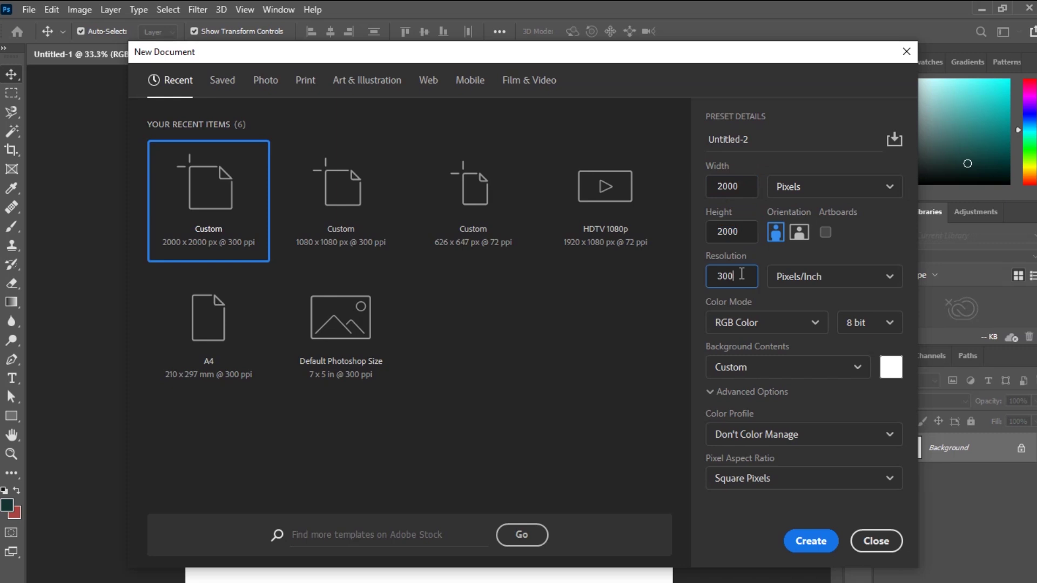
click(772, 325)
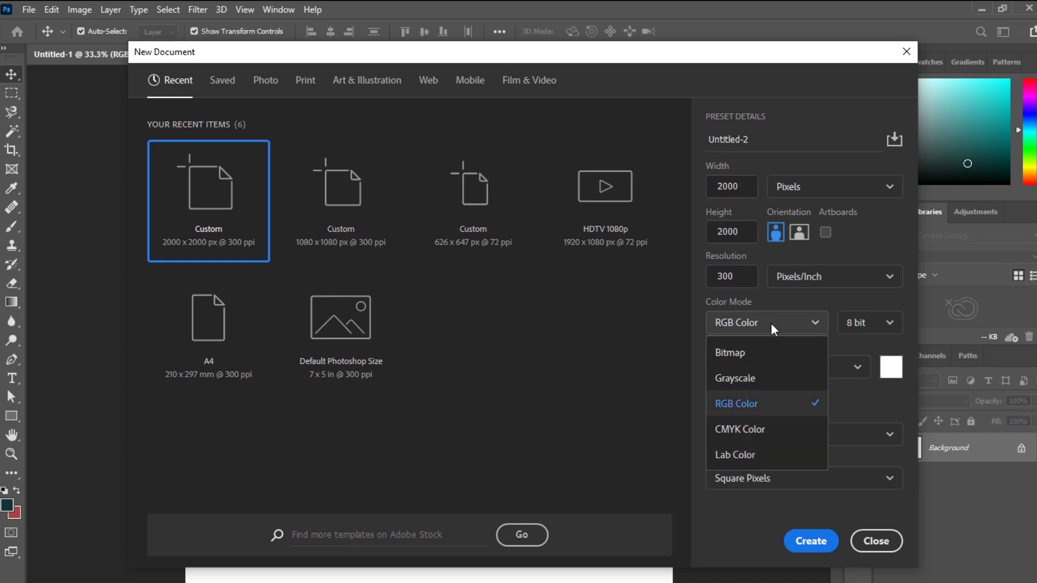
click(777, 405)
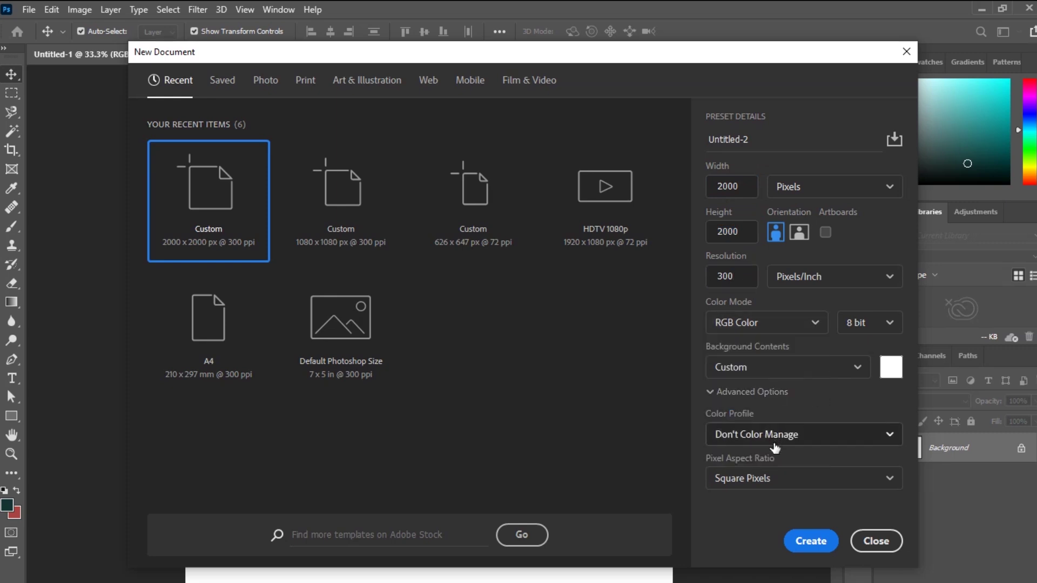
- Create the document, unlock its background, and open gril.jpg with its layer unlocked
click(812, 542)
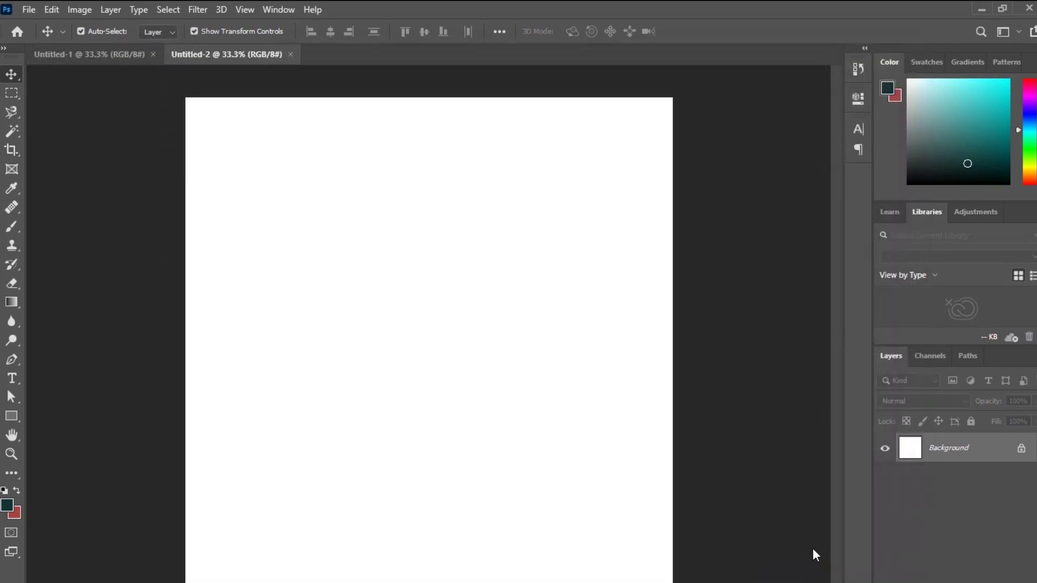
click(1021, 448)
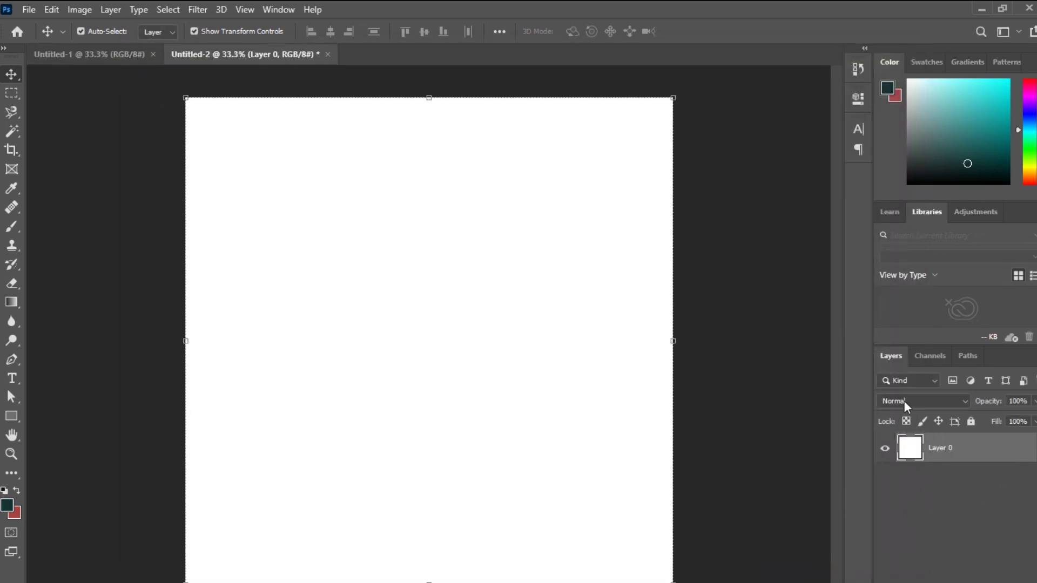
click(29, 9)
click(46, 39)
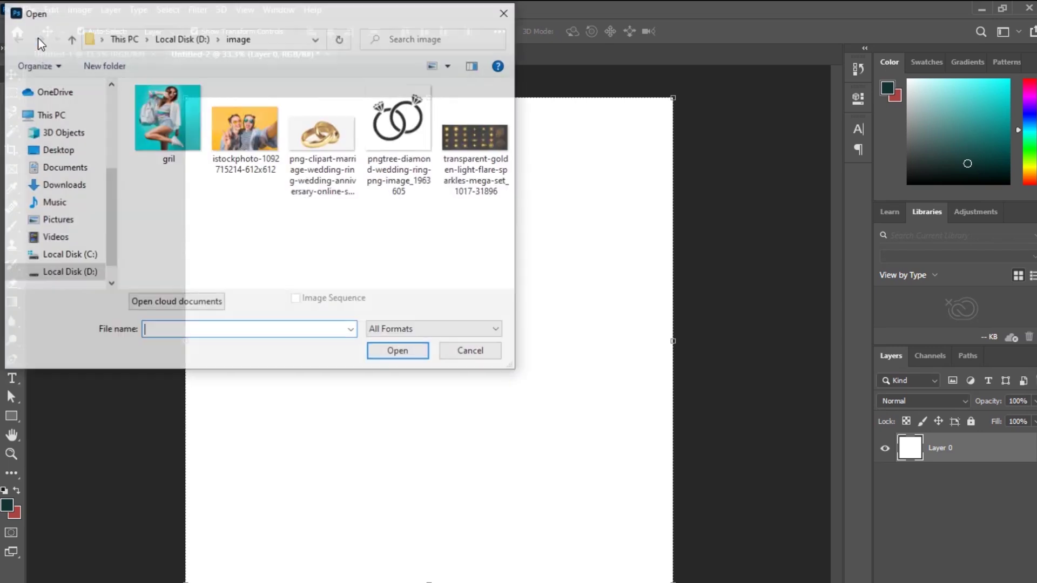
double_click(184, 132)
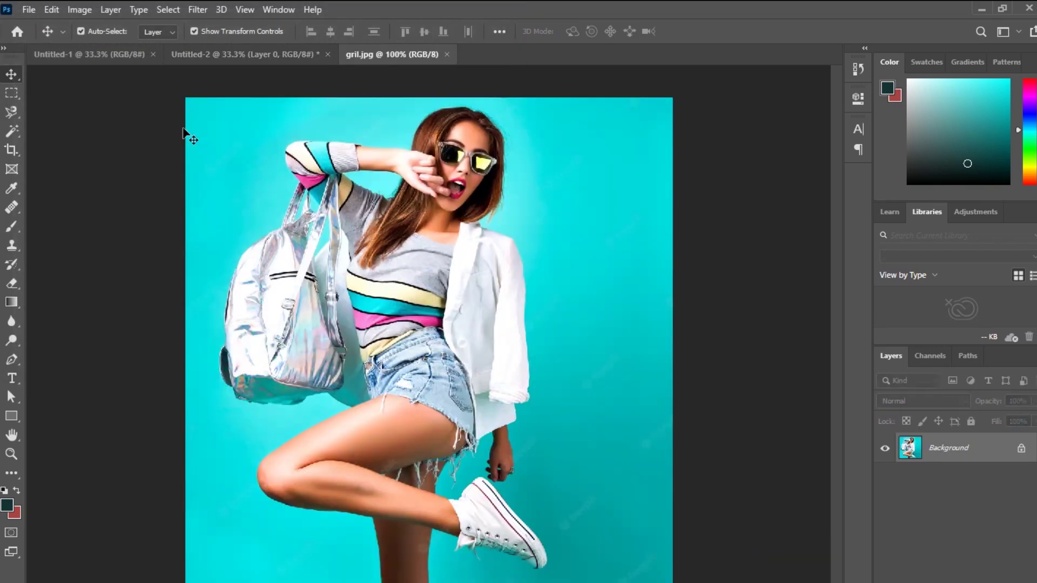
click(1021, 449)
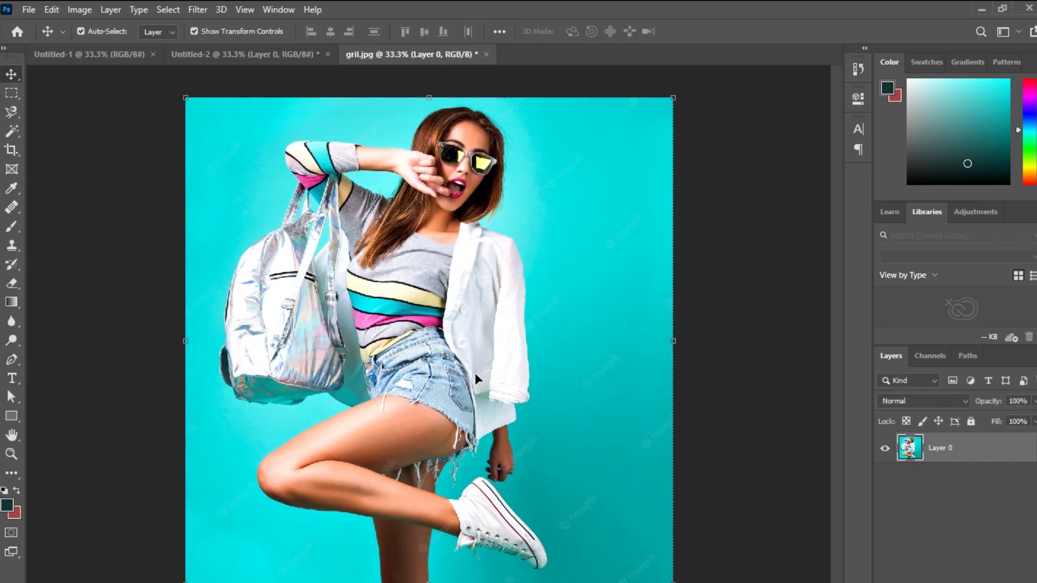
- Drag the gril photo into Untitled-2 as Layer 1 and align it to fill the canvas
drag(475, 373, 234, 50)
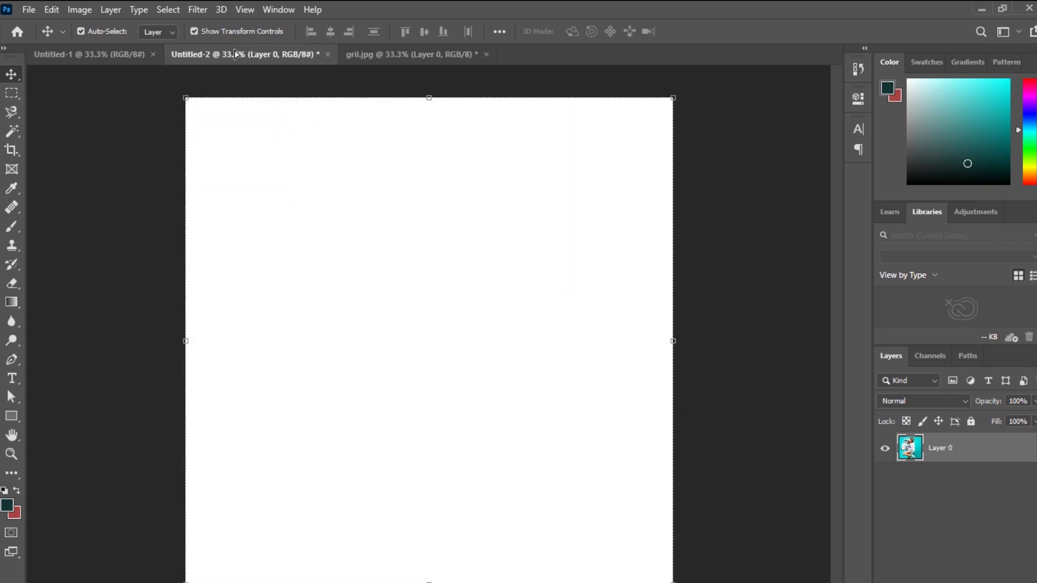
drag(234, 51, 427, 400)
drag(451, 449, 452, 396)
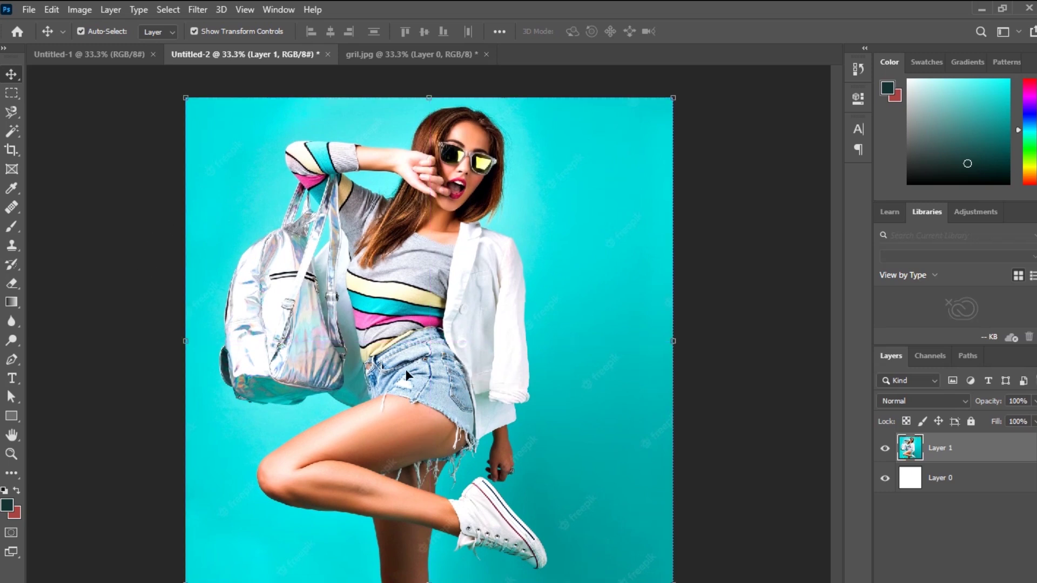
- Draw a dark teal rectangle, about 990 × 2001 px, over the canvas's right half
click(788, 385)
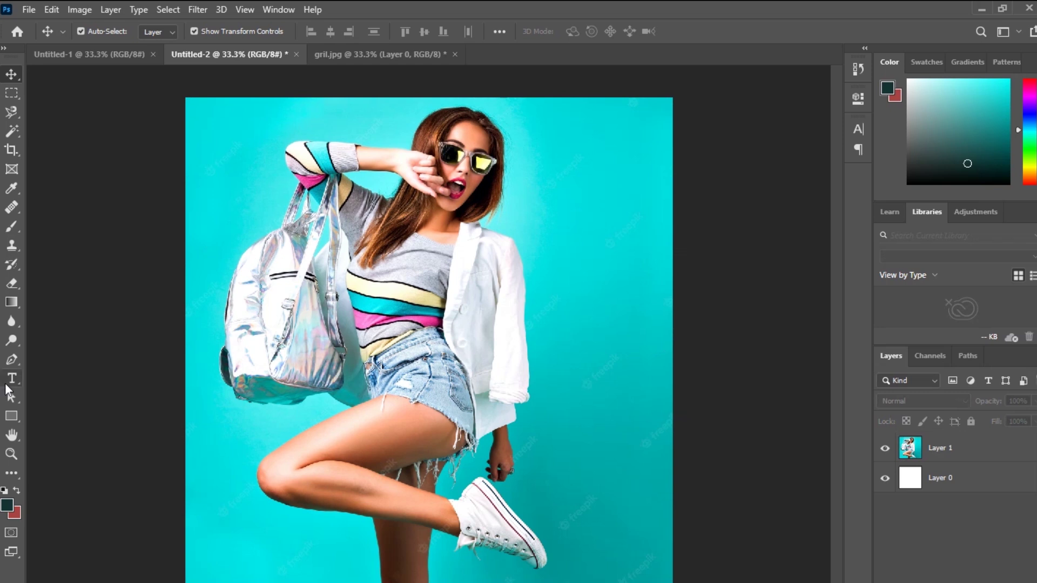
click(11, 416)
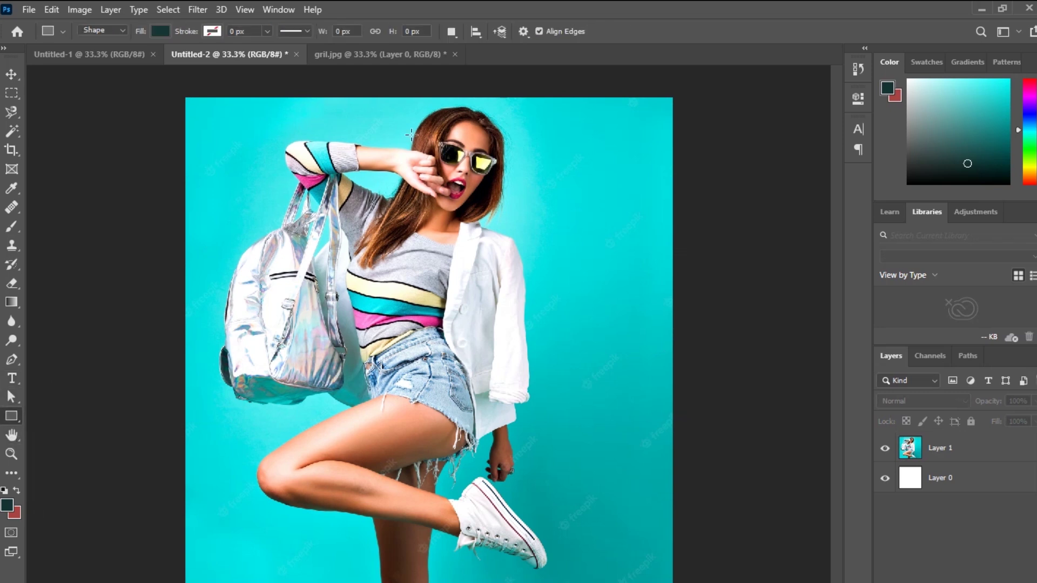
drag(432, 96, 670, 582)
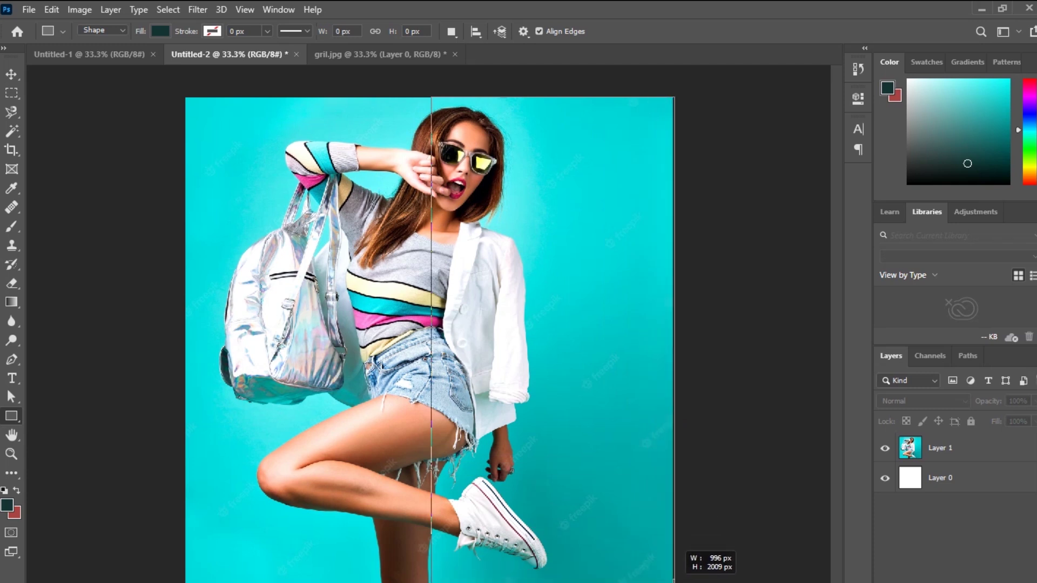
drag(670, 582, 672, 580)
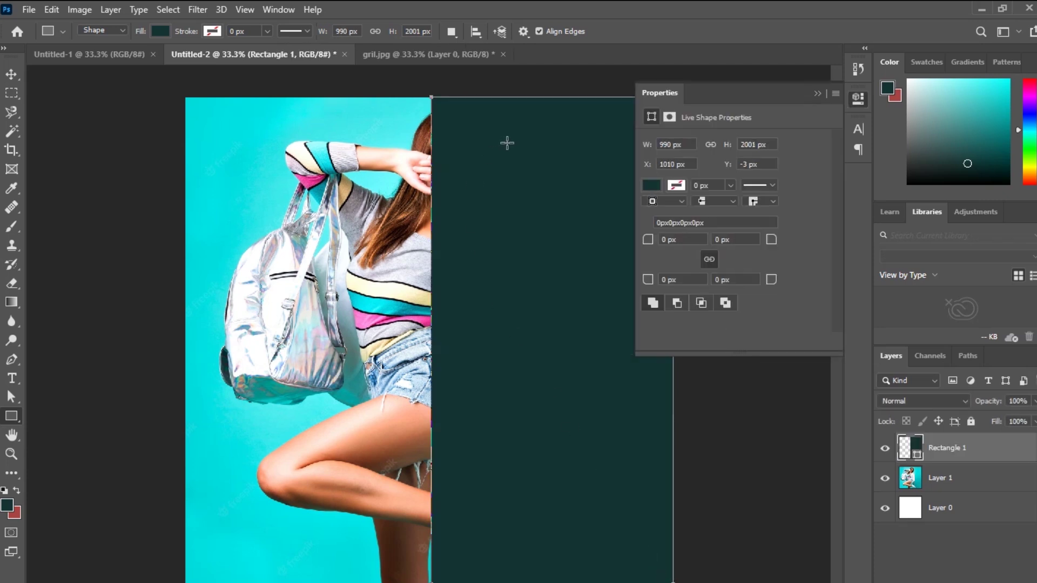
click(818, 94)
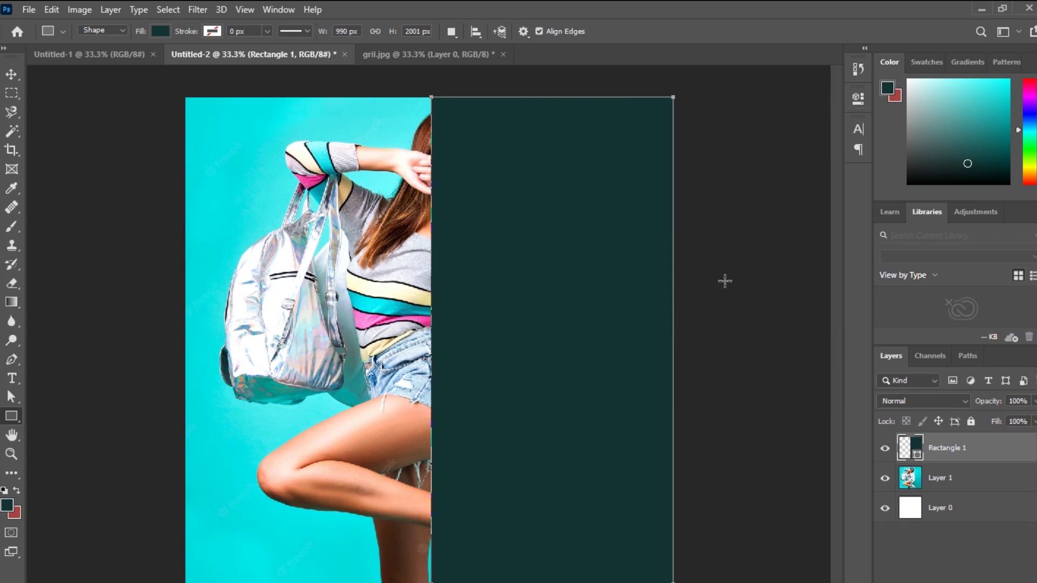
click(11, 74)
click(100, 222)
- Scale the photo layer to about 109.6% and shift it down-left beside the teal panel
click(362, 316)
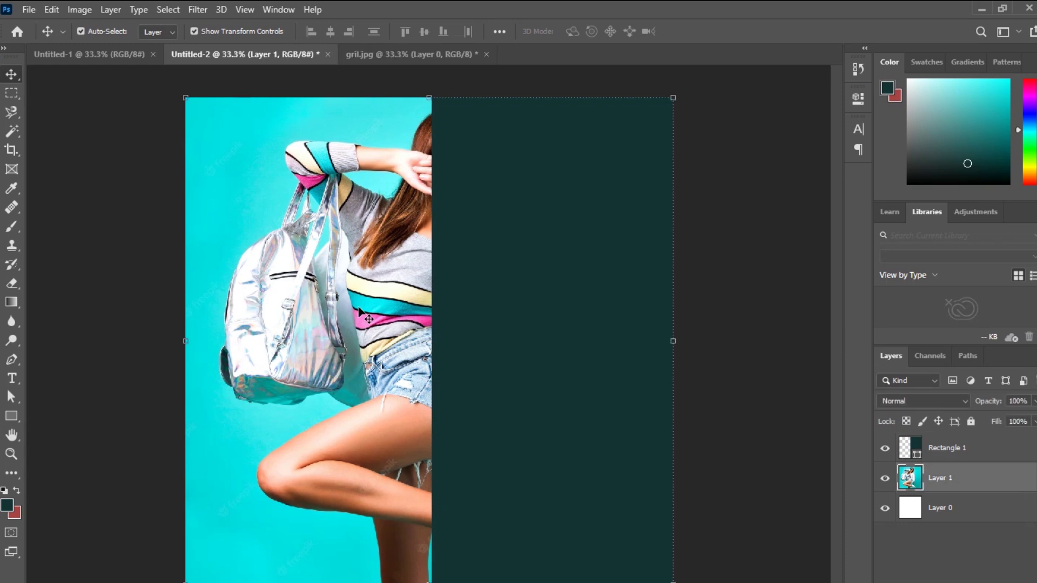
drag(185, 98, 152, 70)
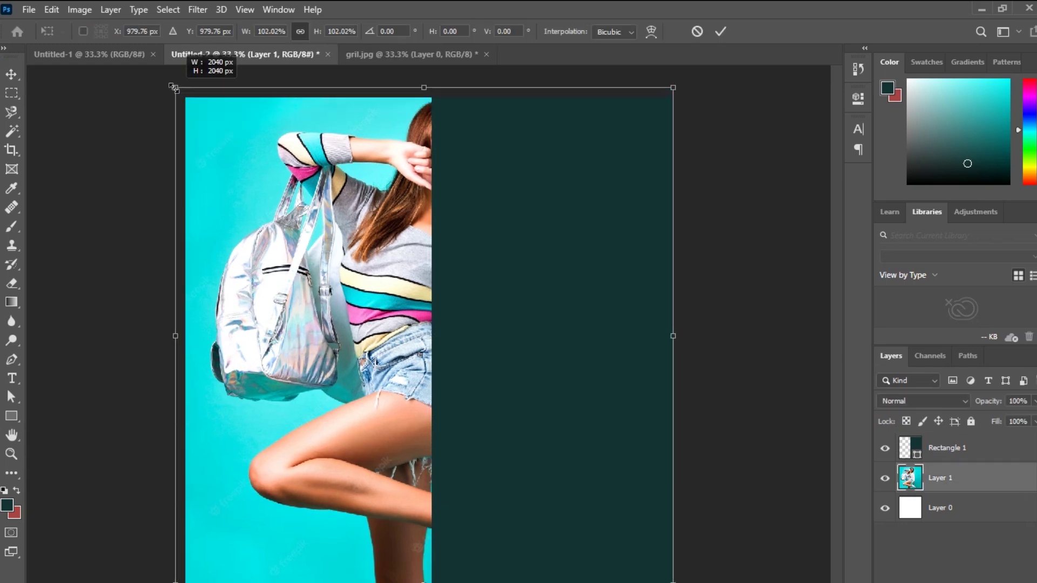
drag(408, 162, 391, 189)
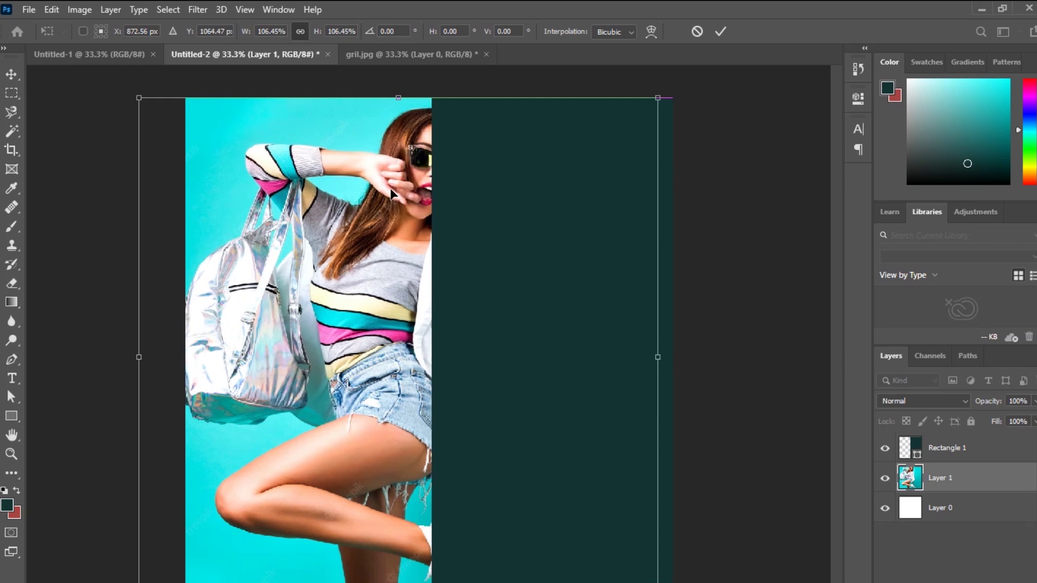
drag(659, 357, 673, 358)
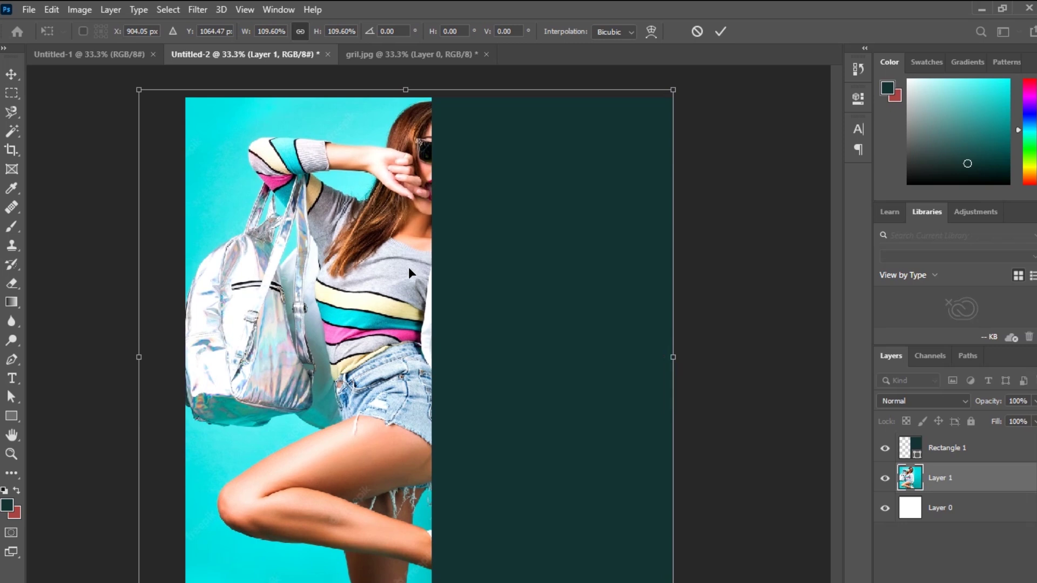
drag(409, 267, 411, 274)
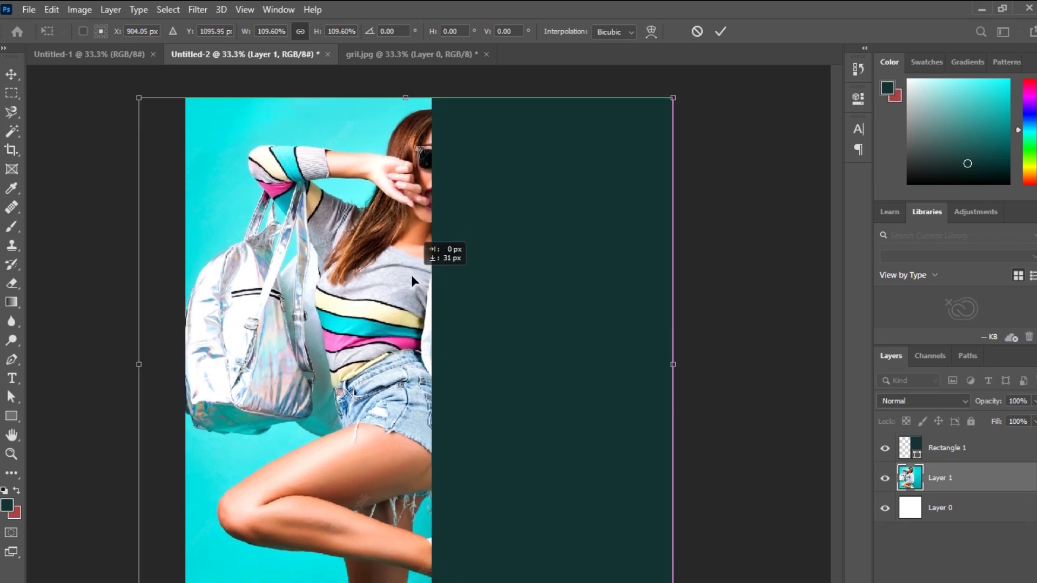
click(722, 31)
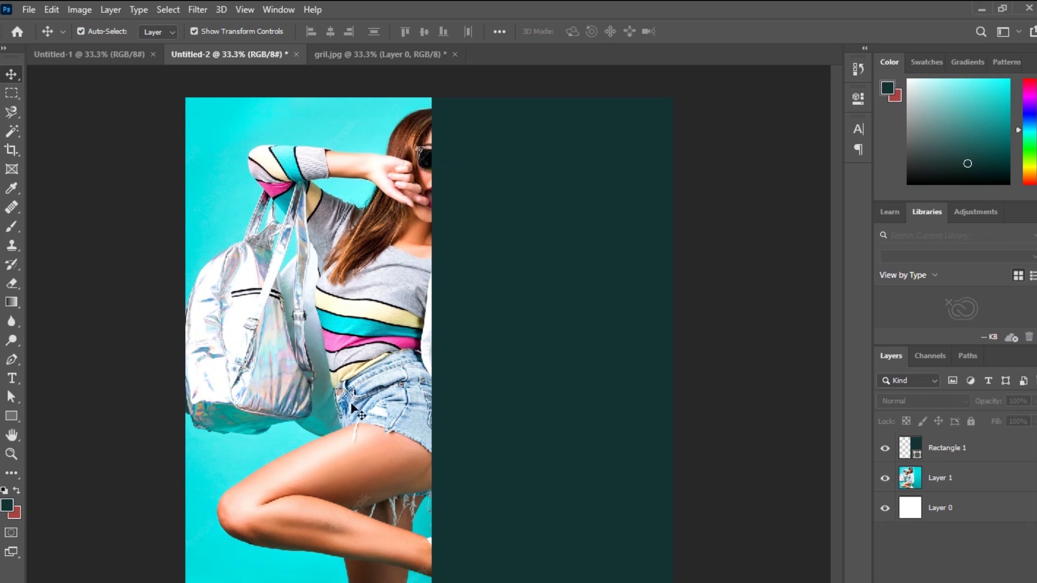
- Type 'Love the life you live' as stacked Gill Sans MT Bold 48 pt text on the left
click(13, 380)
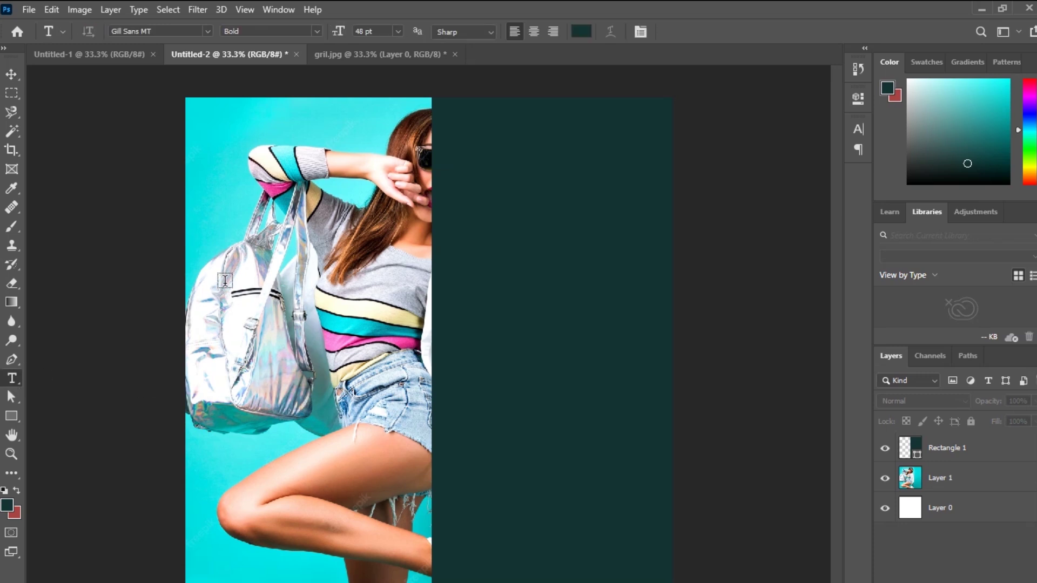
click(248, 243)
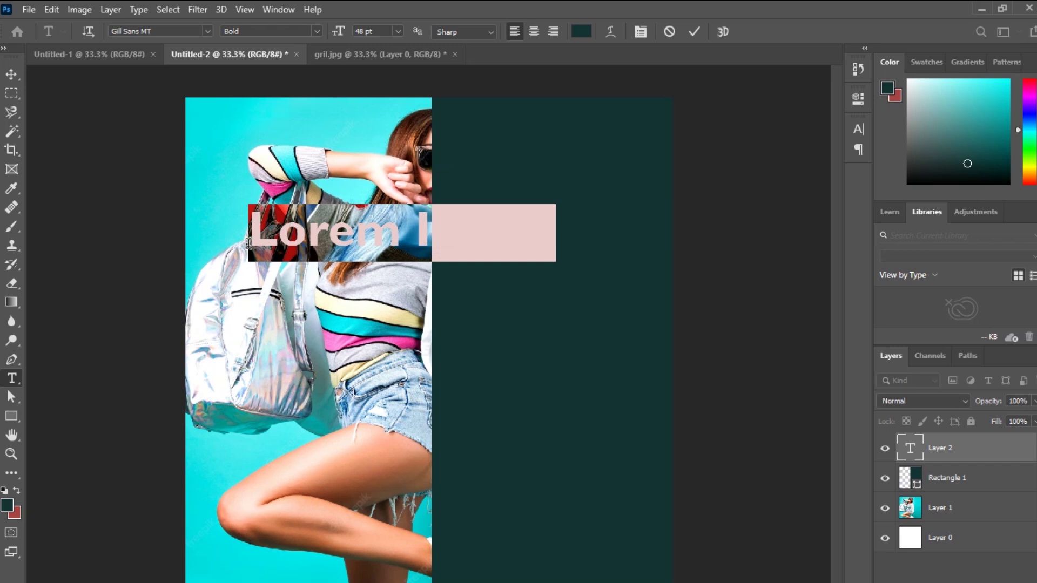
text(Lo)
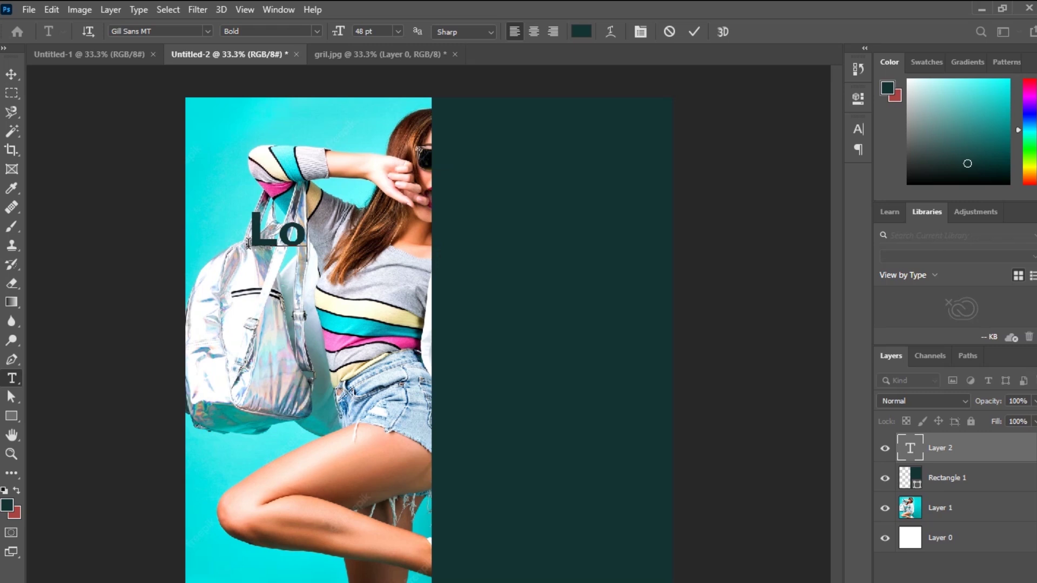
text(ve )
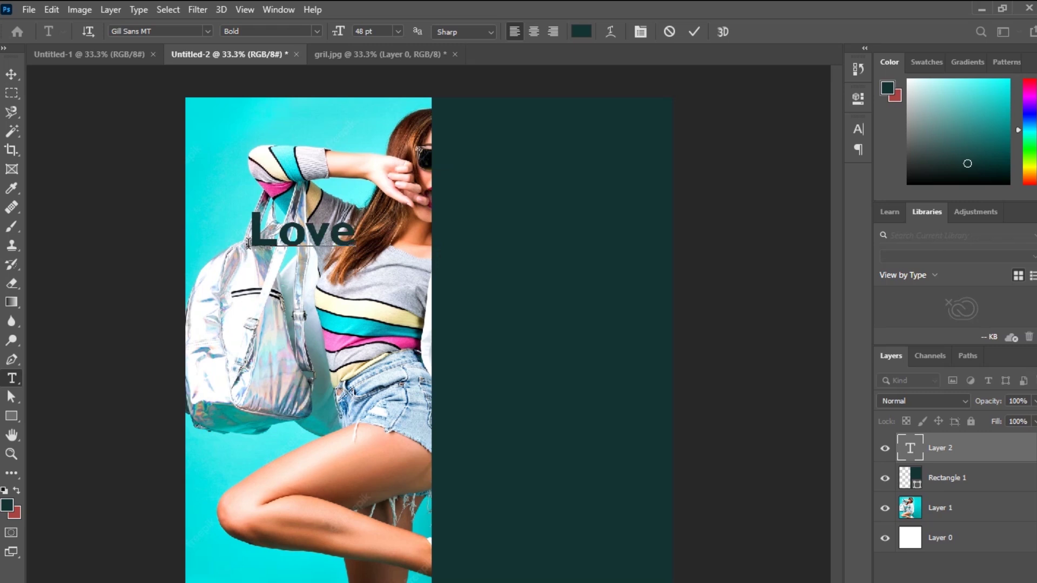
text(t)
text(he)
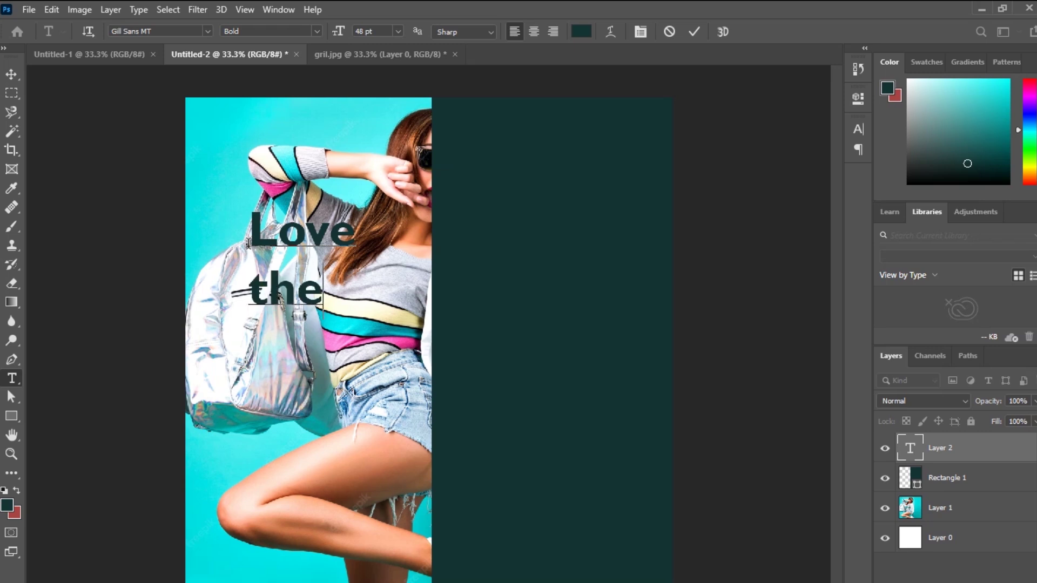
key(Return)
text(li)
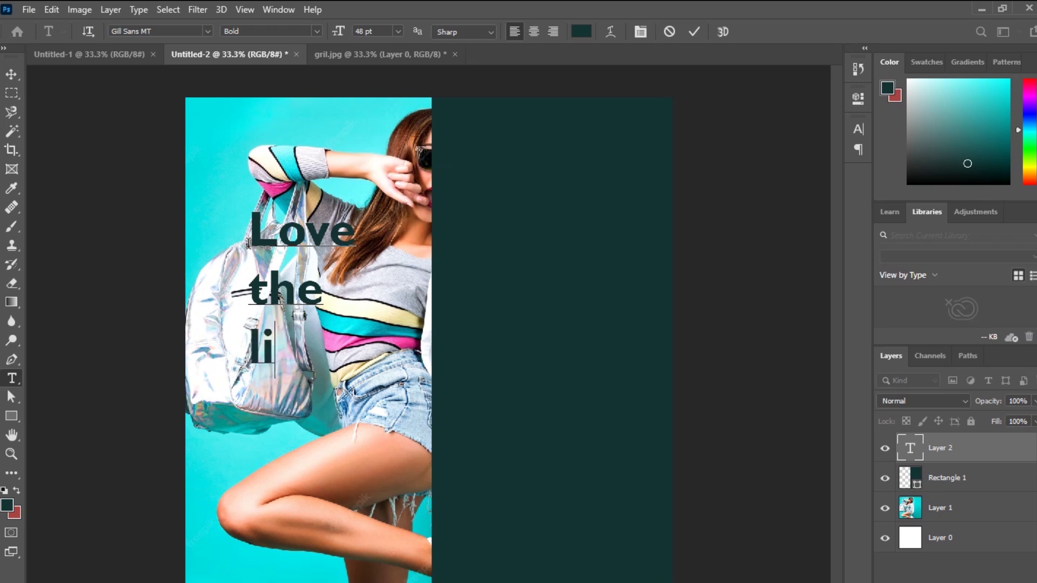
text(fe )
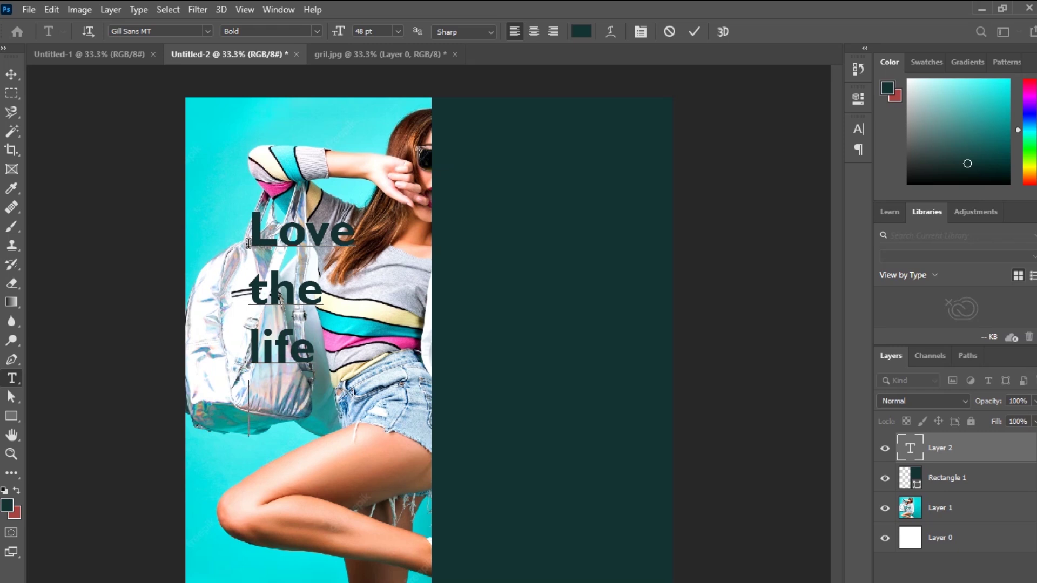
text(you )
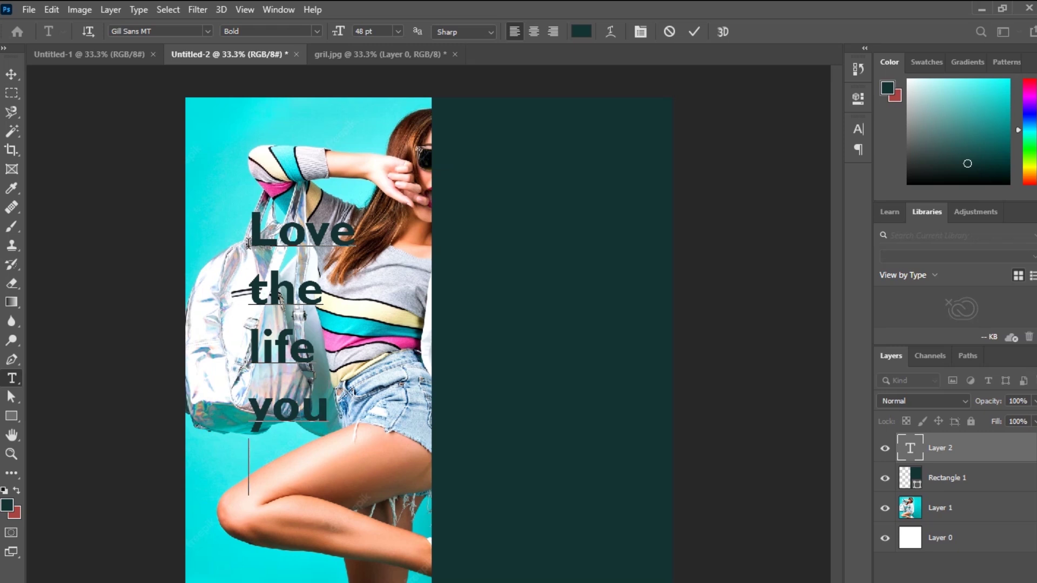
text(liv)
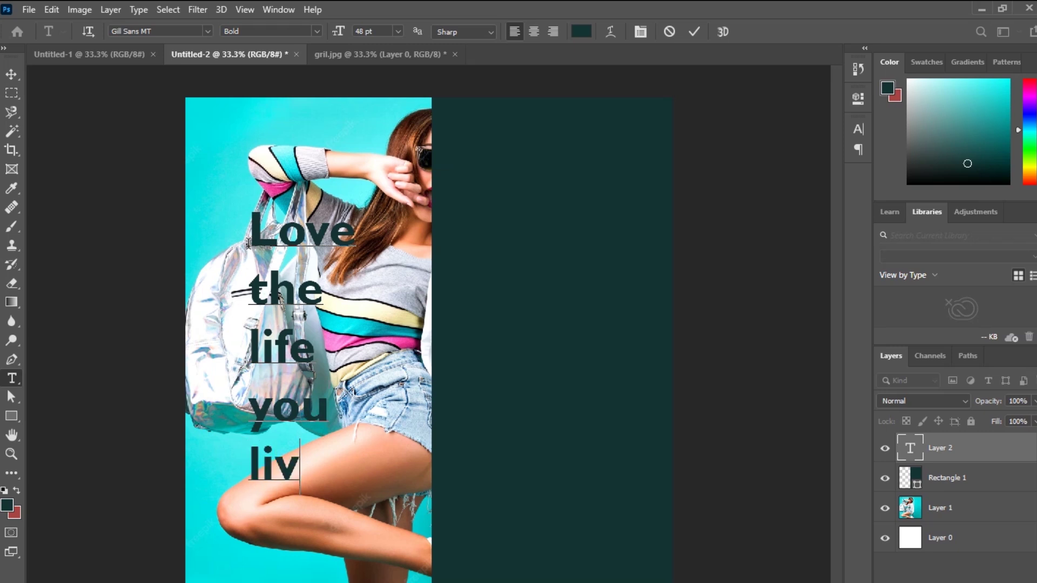
text(e)
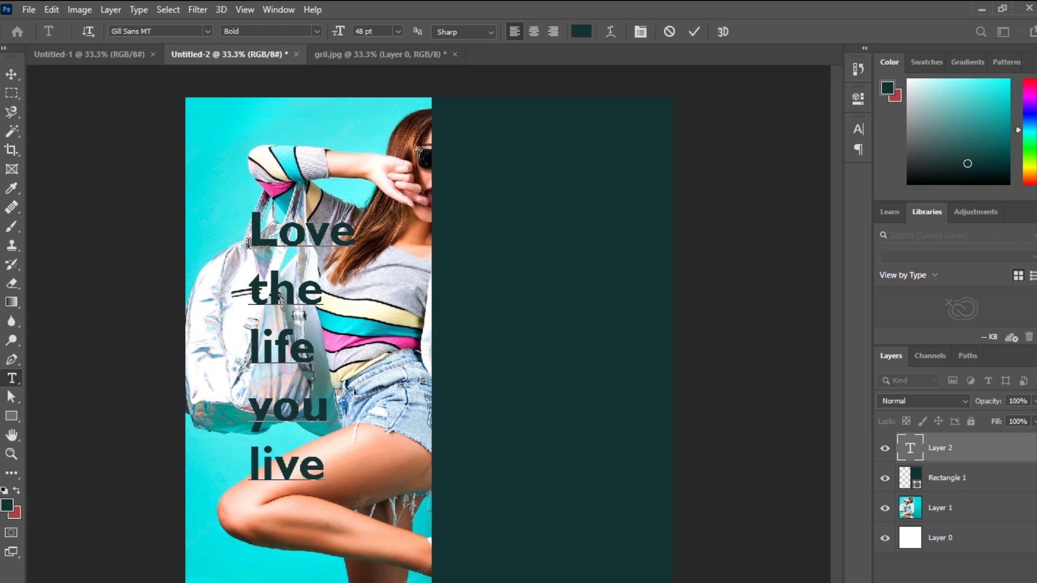
click(694, 31)
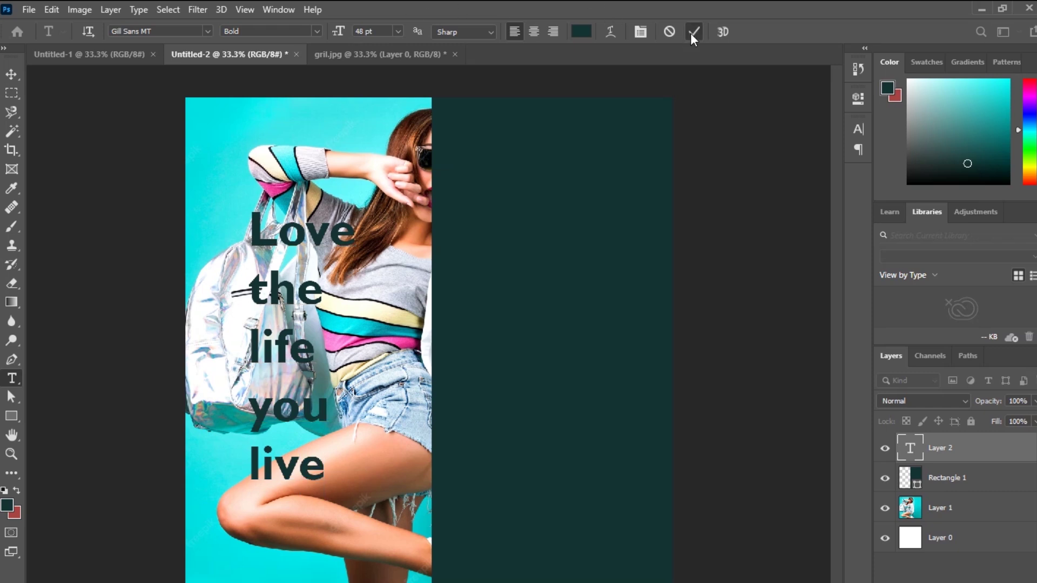
- Re-enter the text layer, select all its text, and commit the edit
click(287, 433)
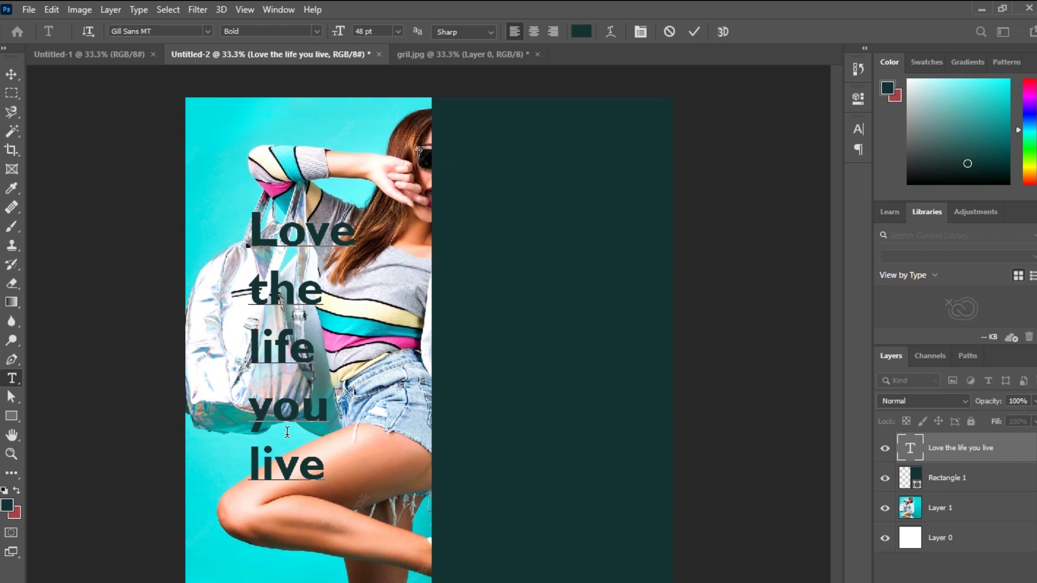
key(ctrl)
key(ctrl+a)
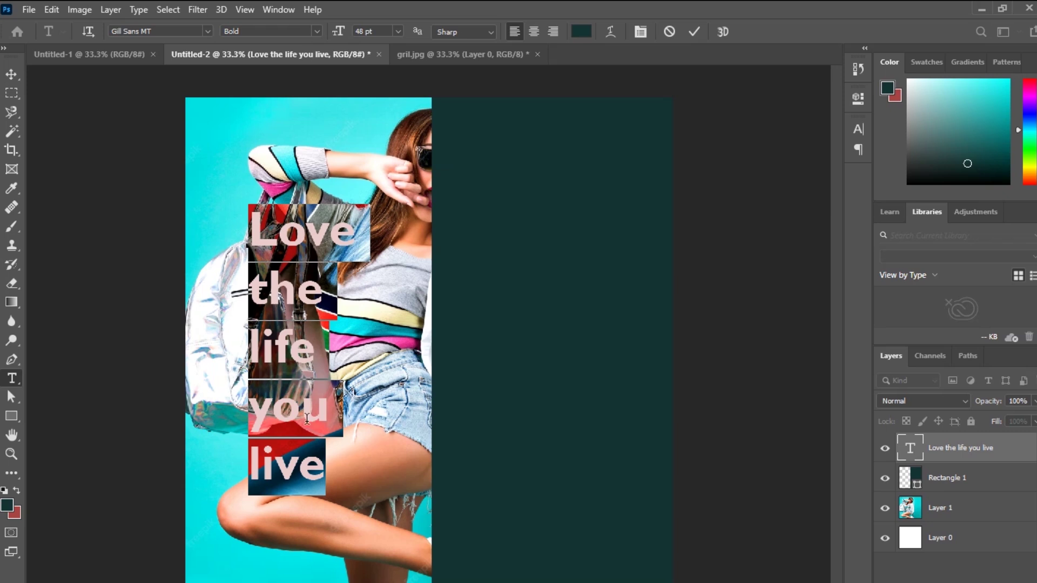
click(694, 34)
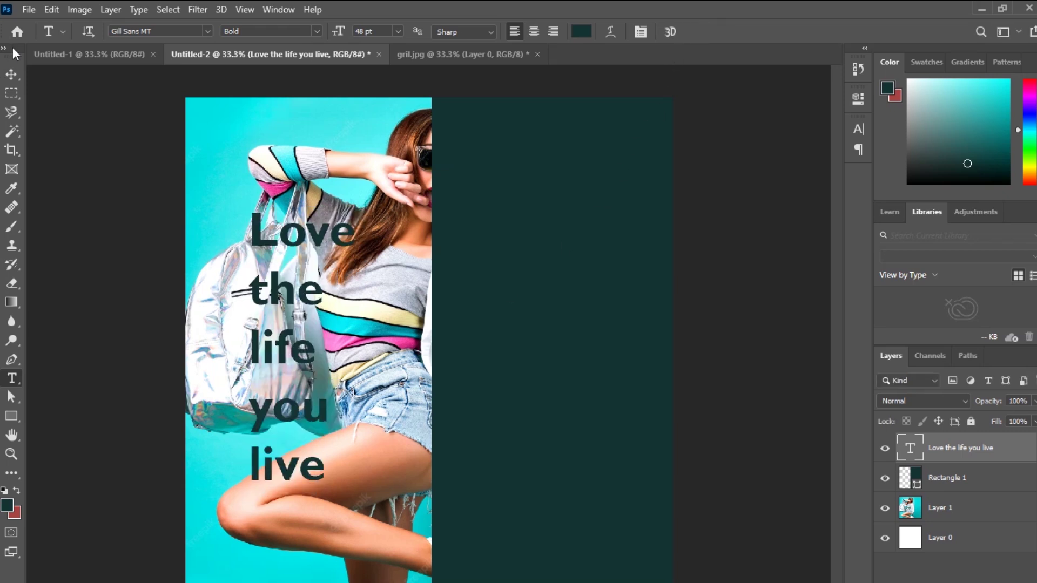
click(11, 74)
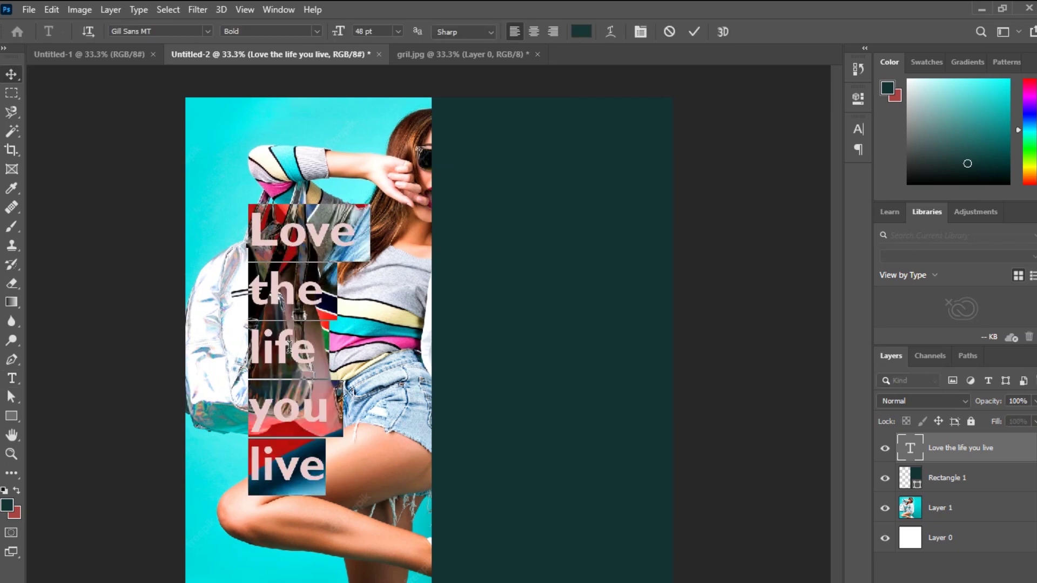
- Recolour all the text to a light near-white cyan and commit it
double_click(290, 354)
click(582, 32)
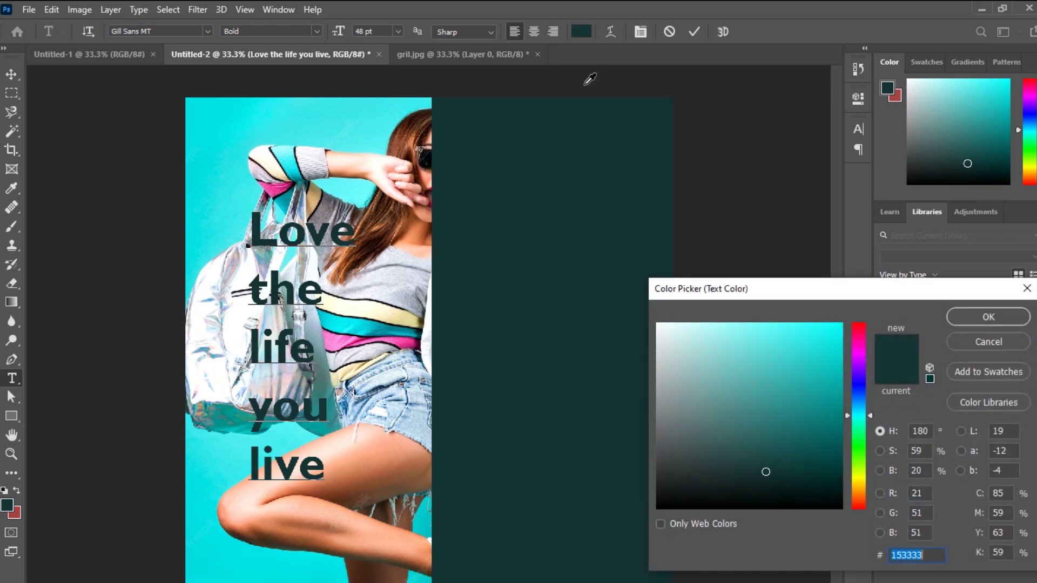
click(665, 331)
click(994, 318)
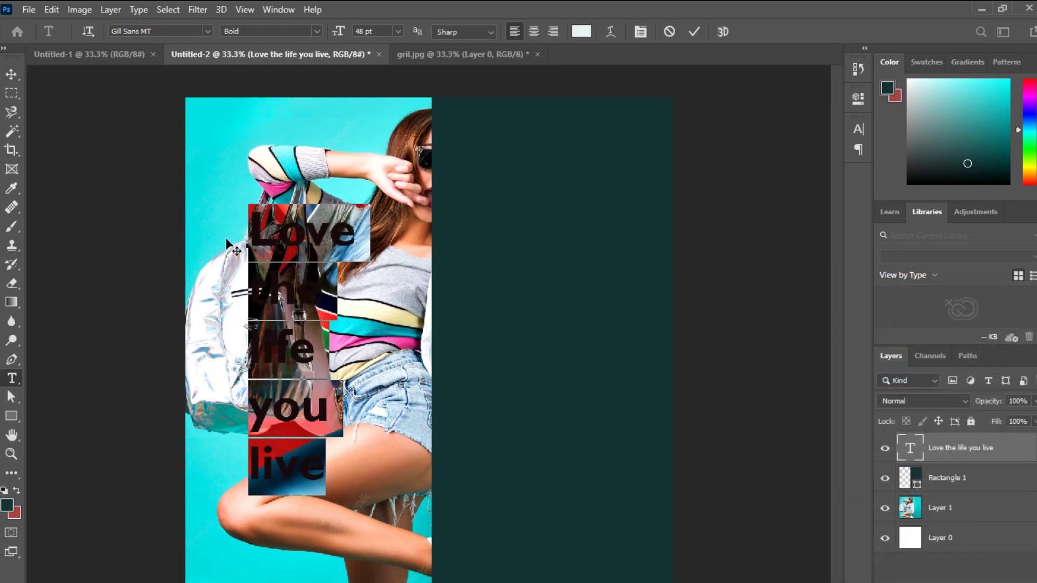
click(12, 75)
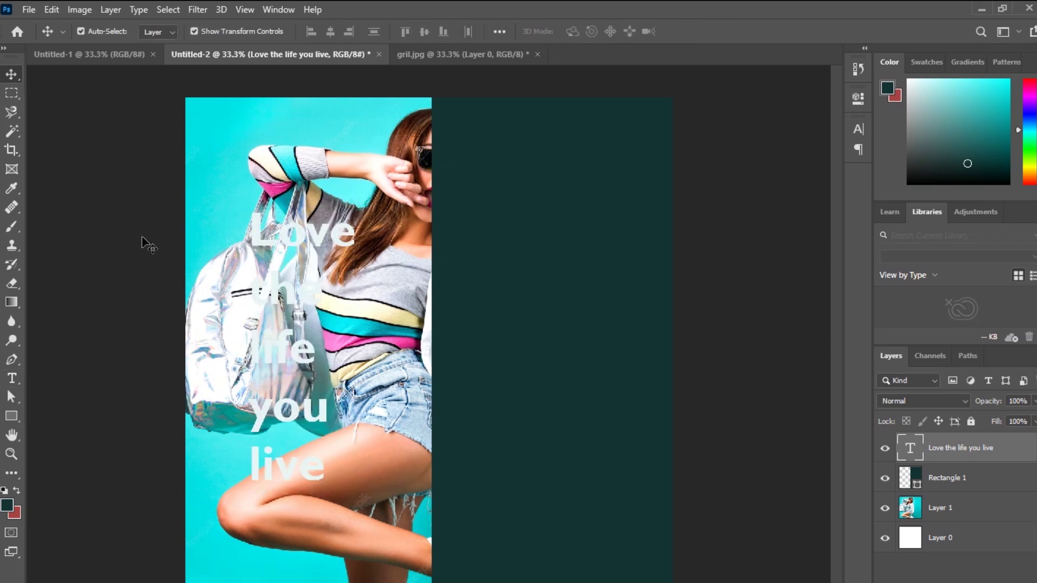
- Move the white text onto the teal panel and scale it up to about 171%
drag(280, 291, 468, 280)
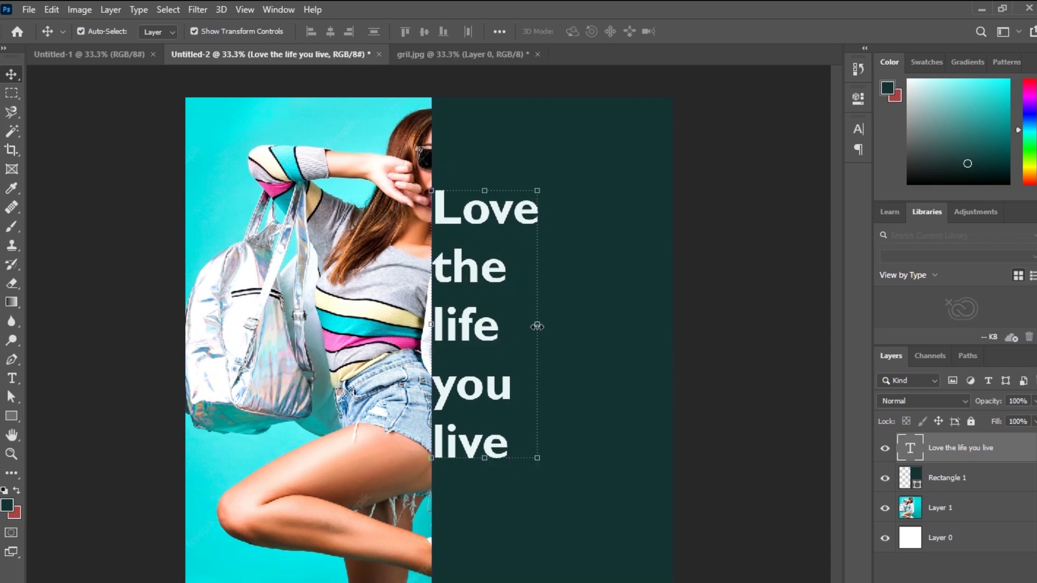
drag(539, 324, 612, 338)
drag(527, 244, 525, 263)
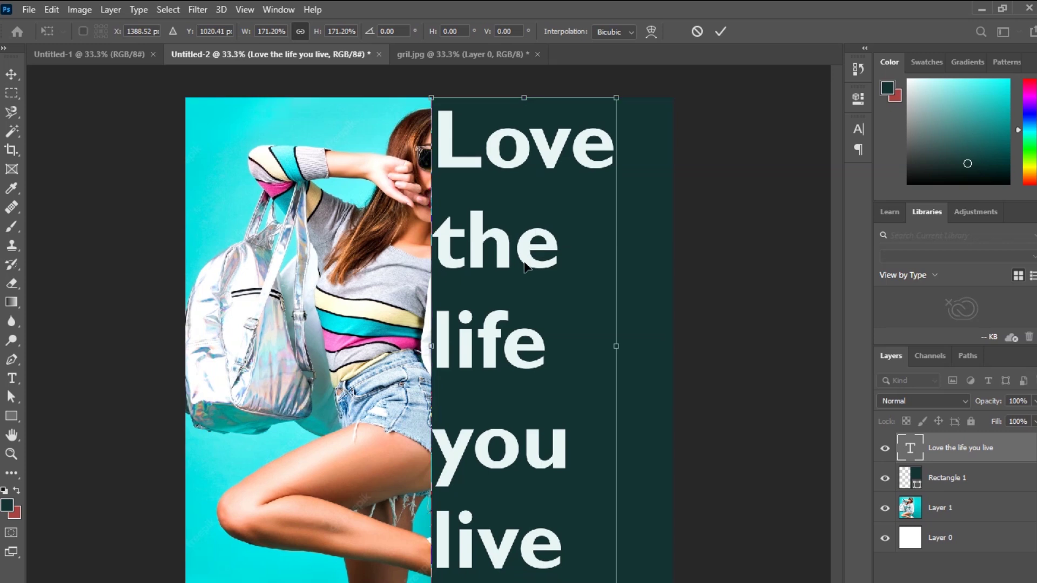
click(720, 33)
click(709, 225)
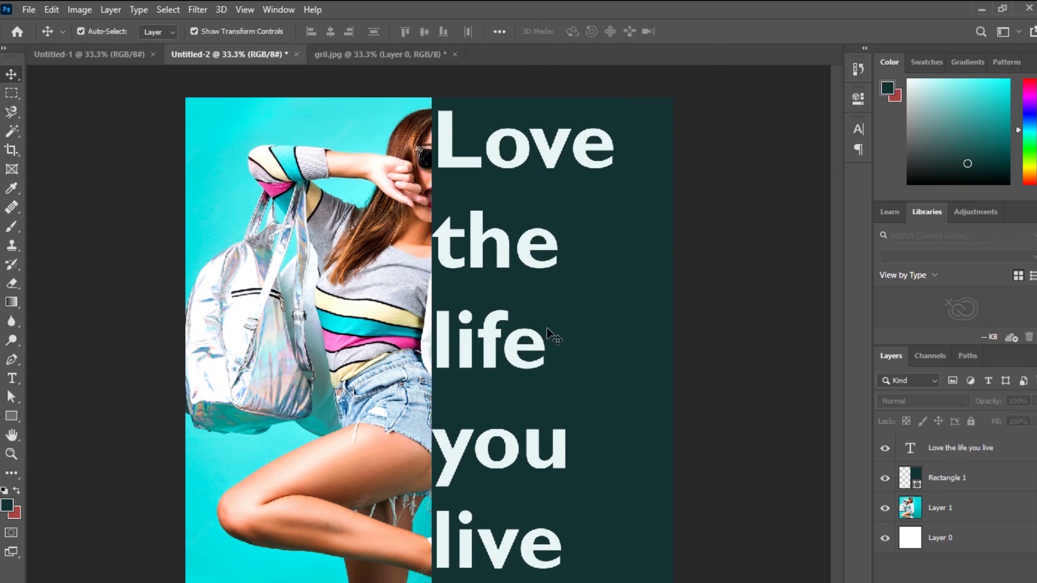
- Give the text layer Fill Opacity 0% and Shallow knockout in Blending Options
click(522, 354)
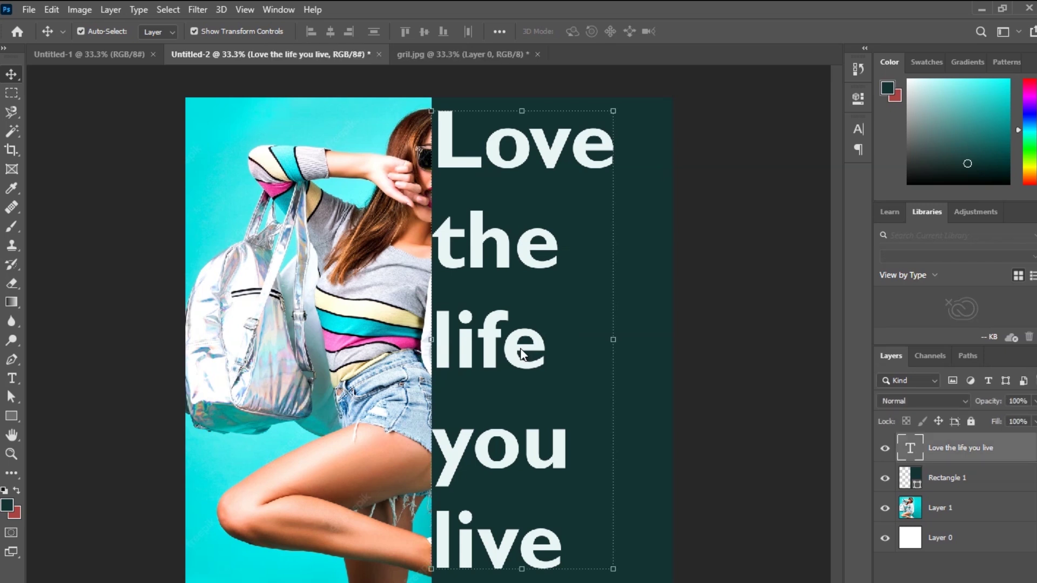
double_click(1016, 449)
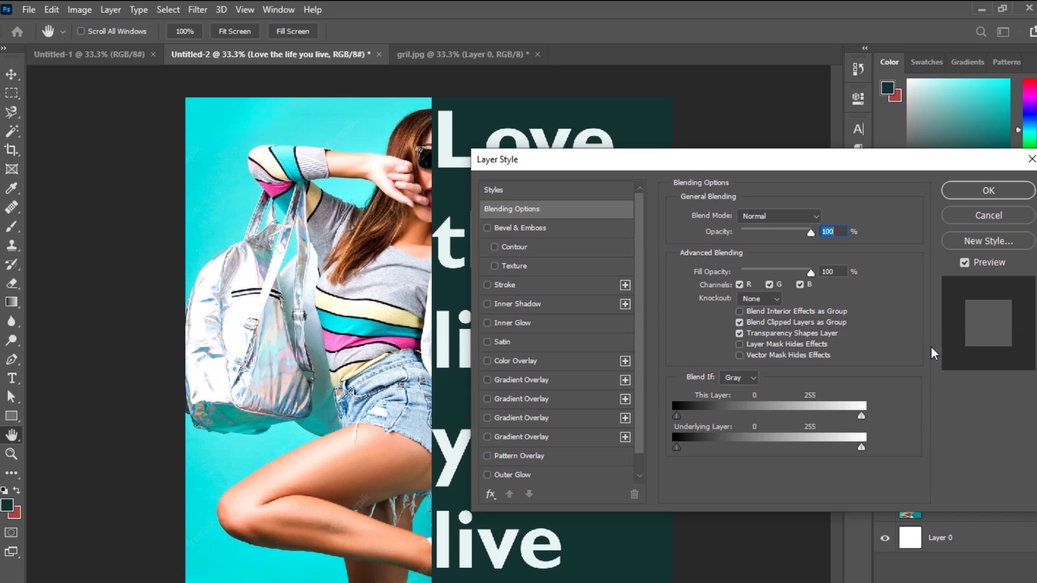
click(1030, 162)
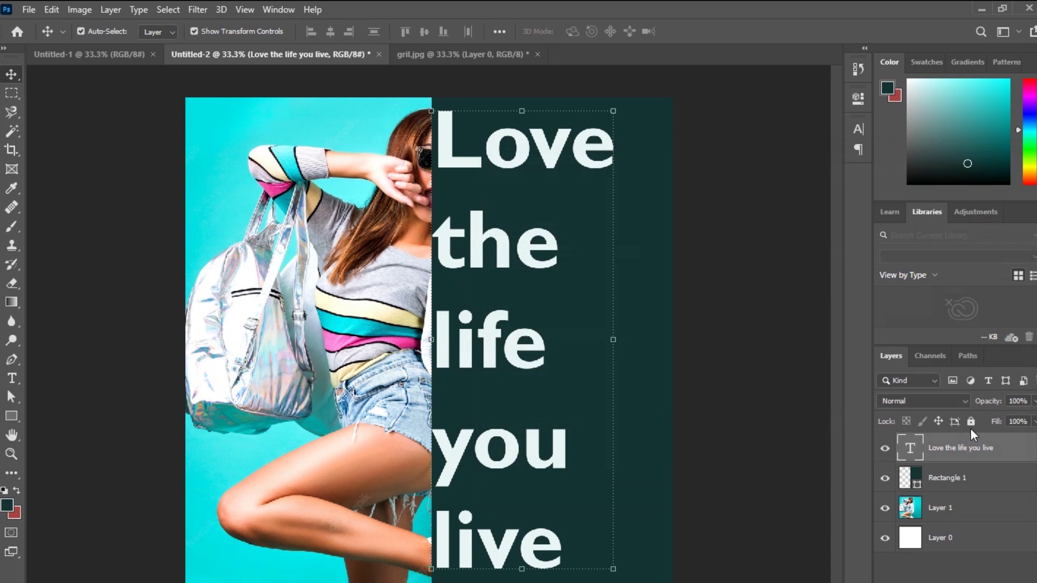
right_click(1006, 443)
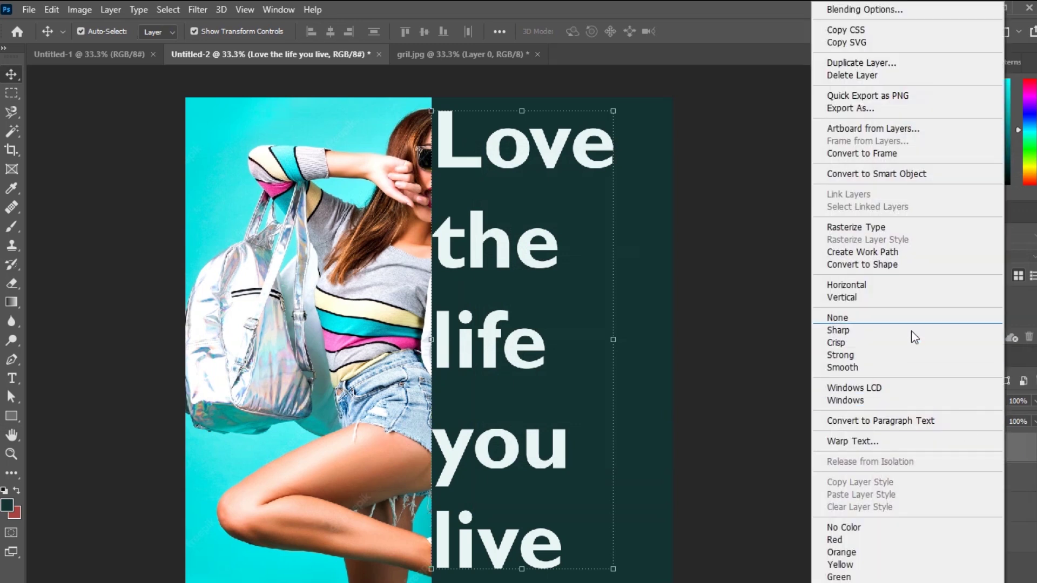
click(876, 11)
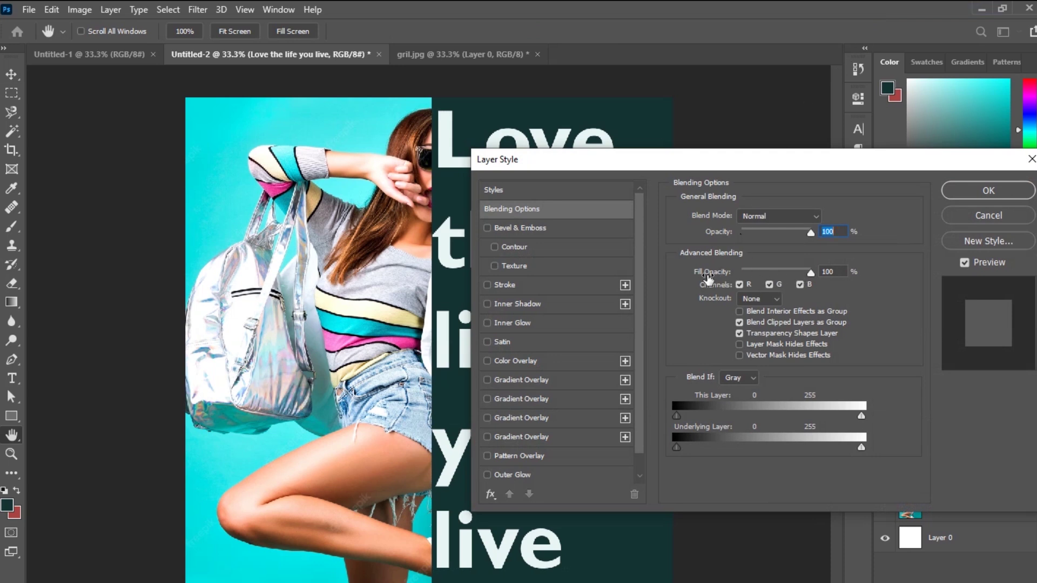
drag(811, 273, 727, 284)
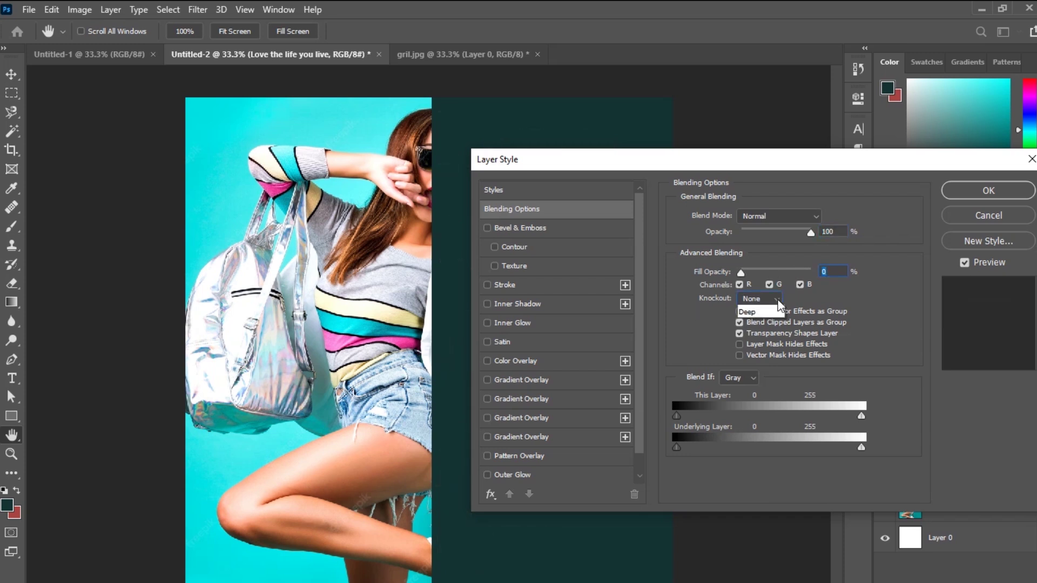
click(772, 298)
click(773, 319)
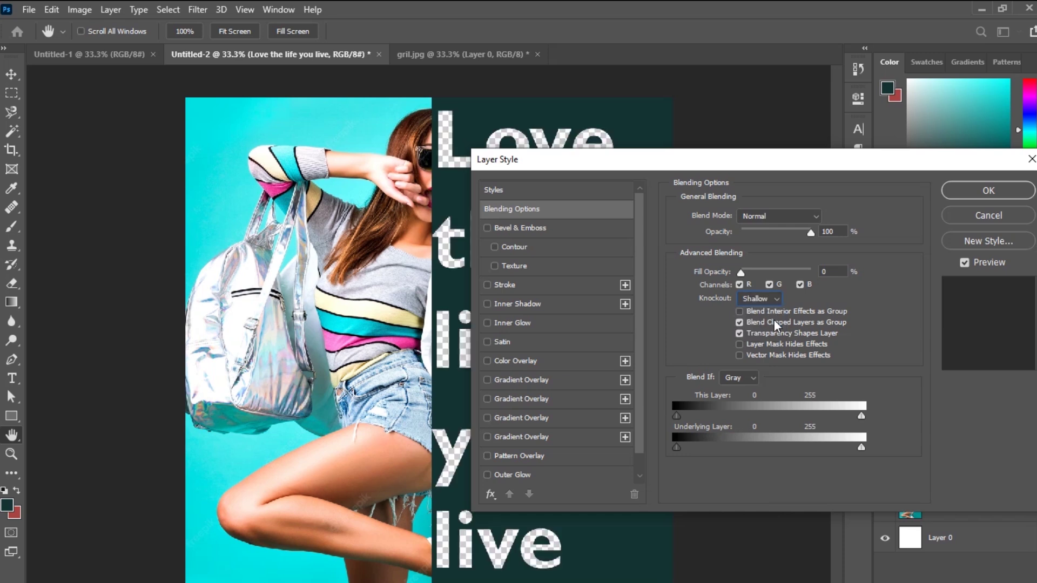
click(955, 195)
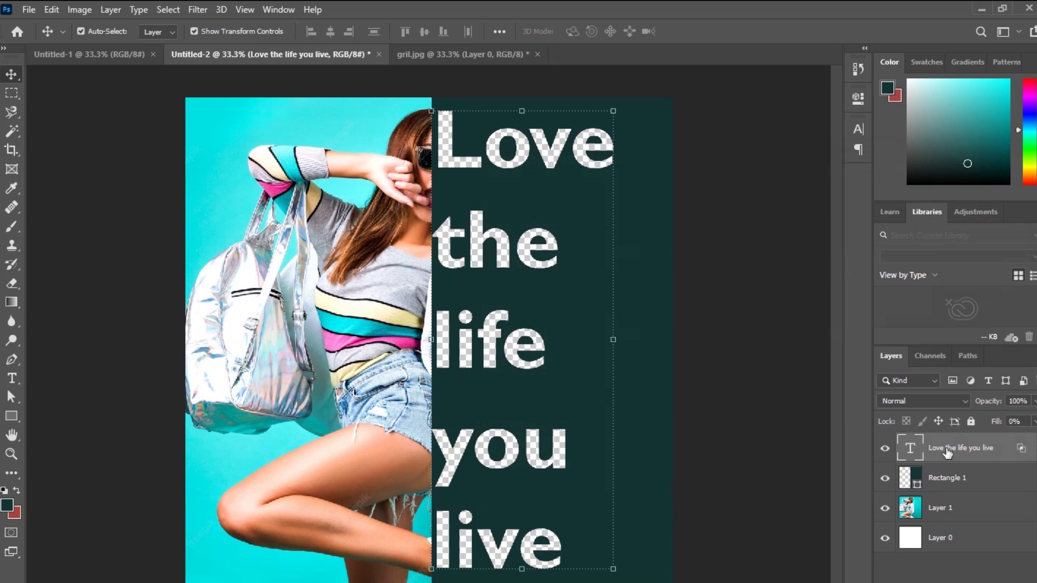
- Group the text and Rectangle 1 layers into Group 1, then select Layer 1
click(973, 477)
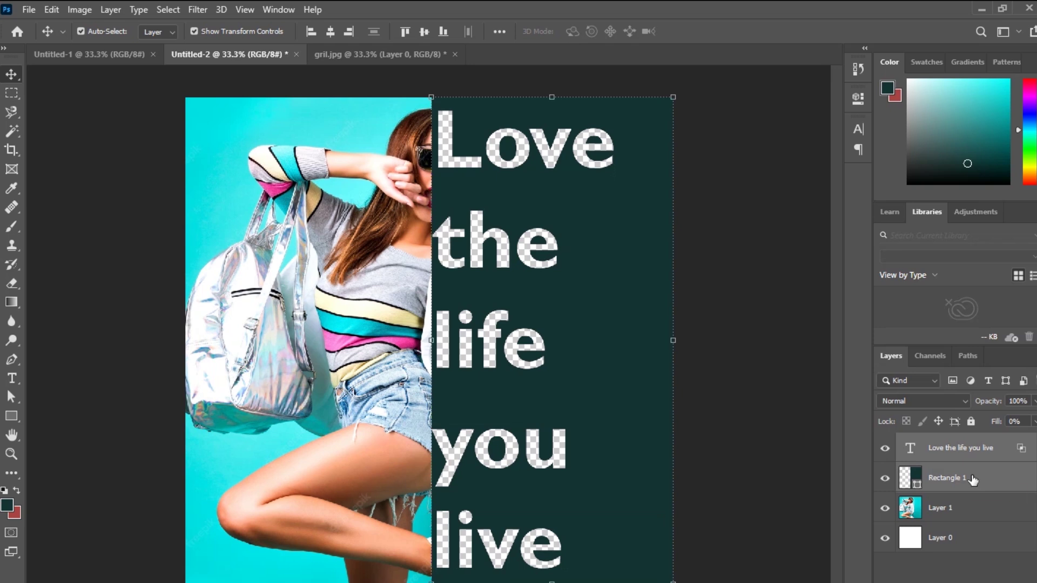
click(86, 10)
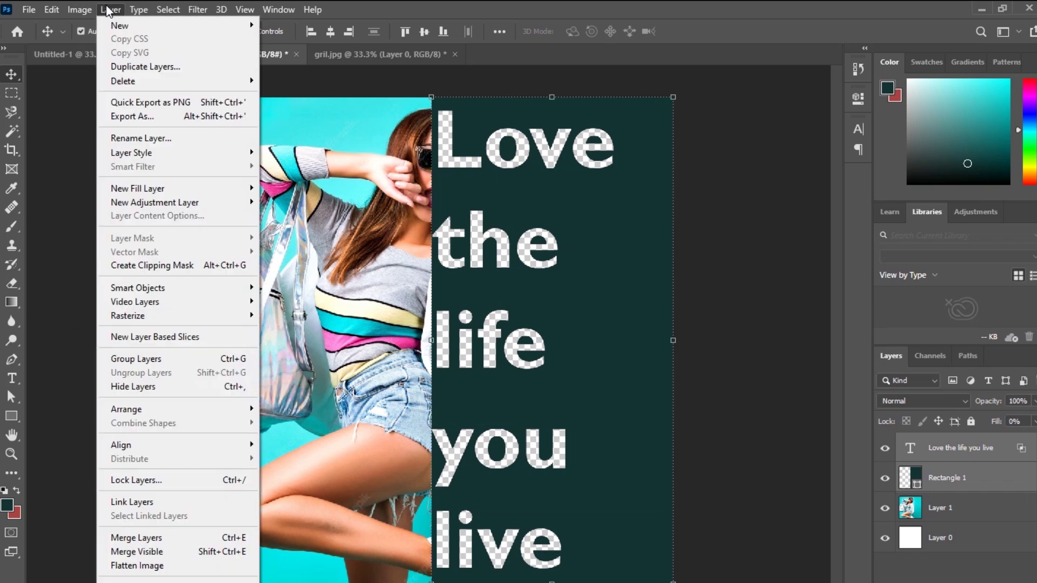
click(169, 361)
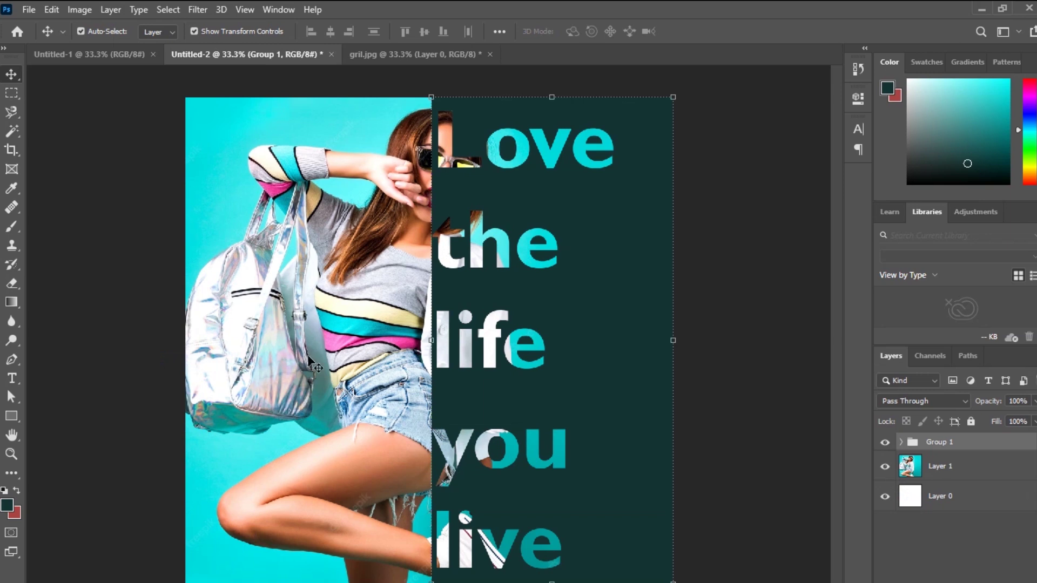
click(703, 305)
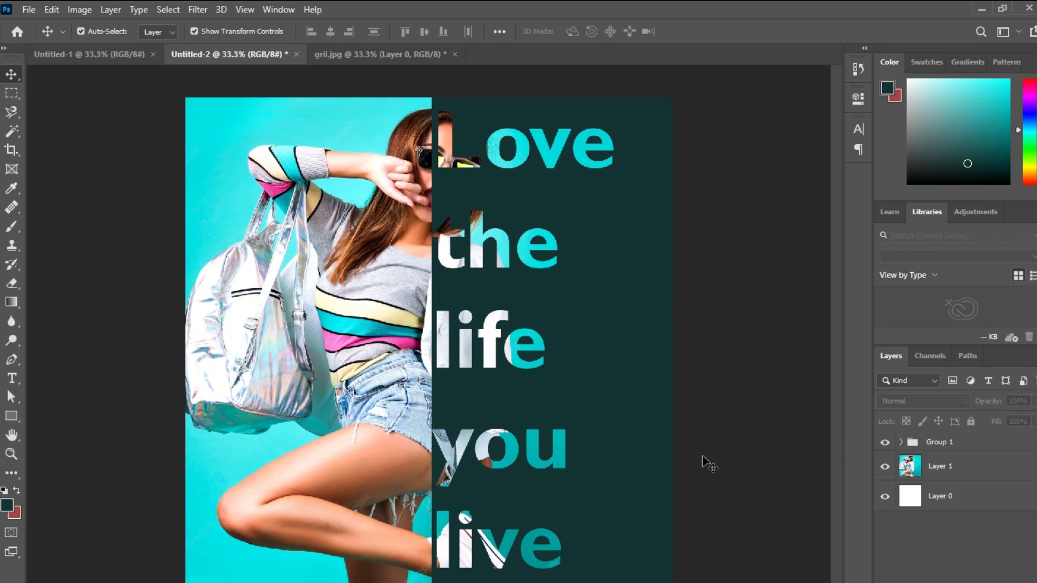
click(399, 302)
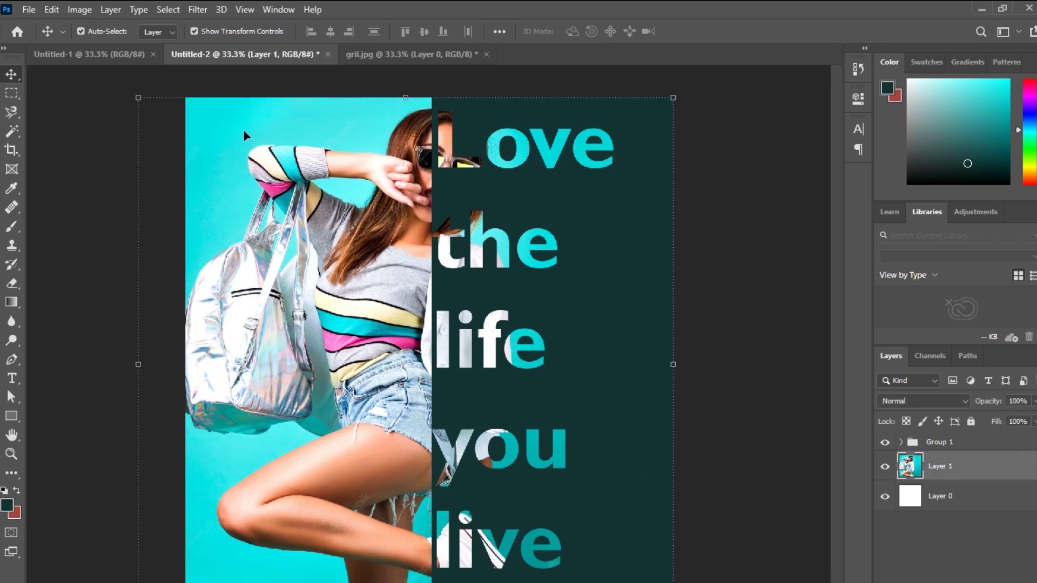